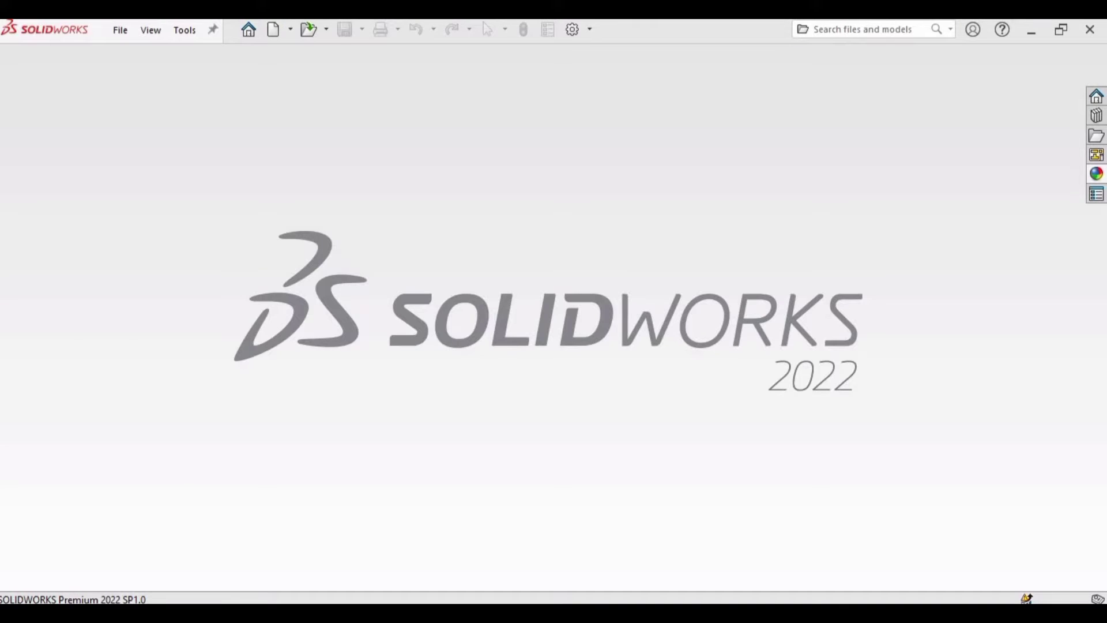
Step: Create a new blank part document
click(120, 30)
click(127, 57)
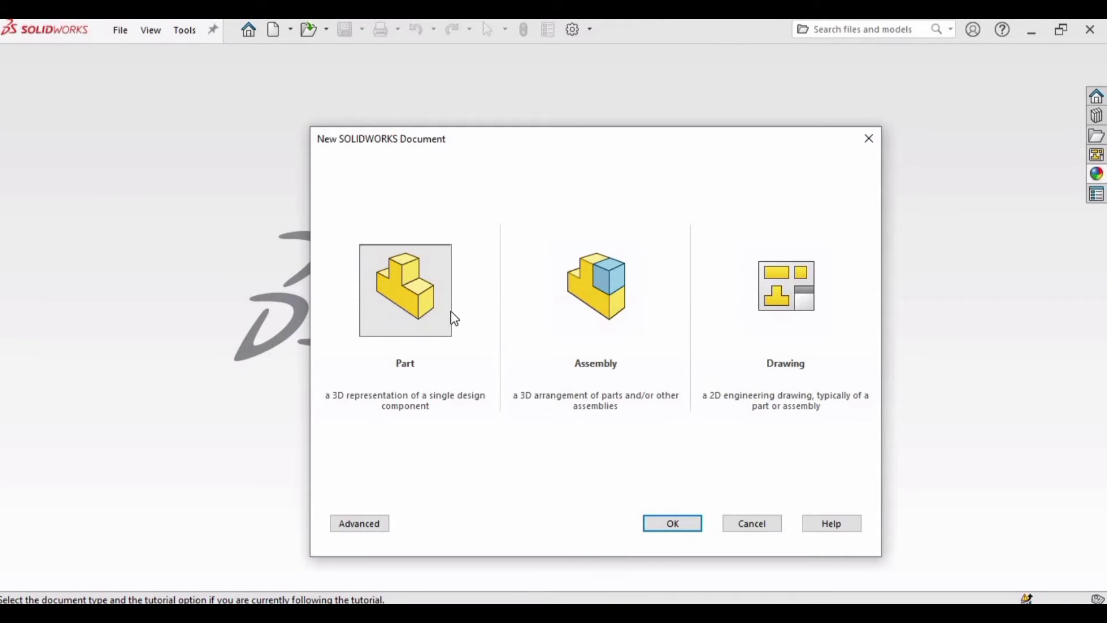
click(676, 518)
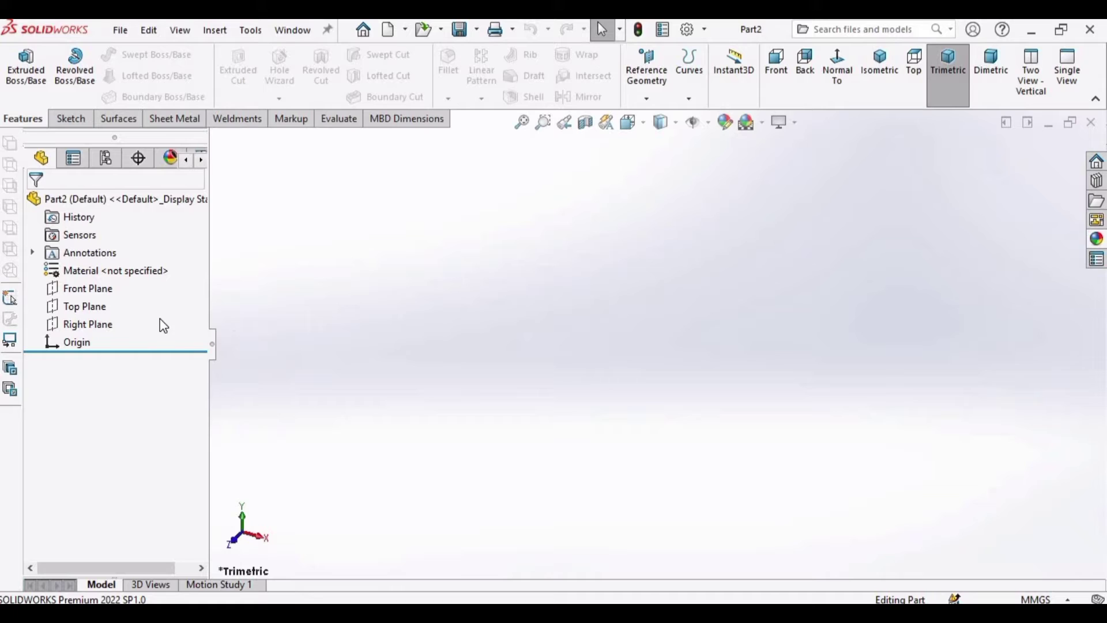
Step: Select the Front Plane in the feature tree to sketch on it
click(84, 309)
click(67, 289)
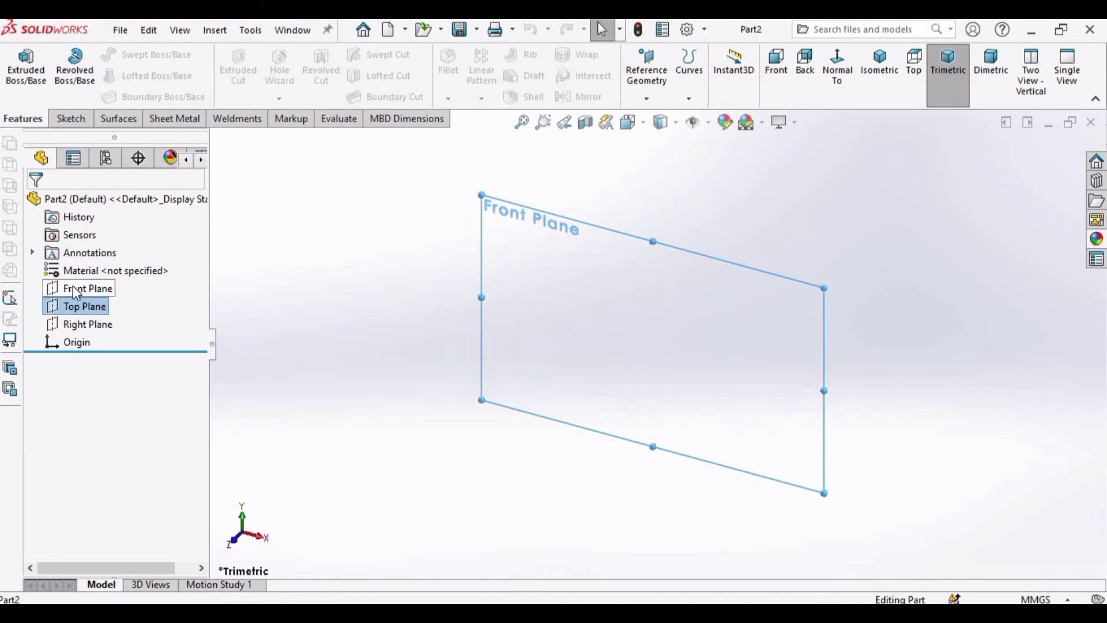
click(88, 293)
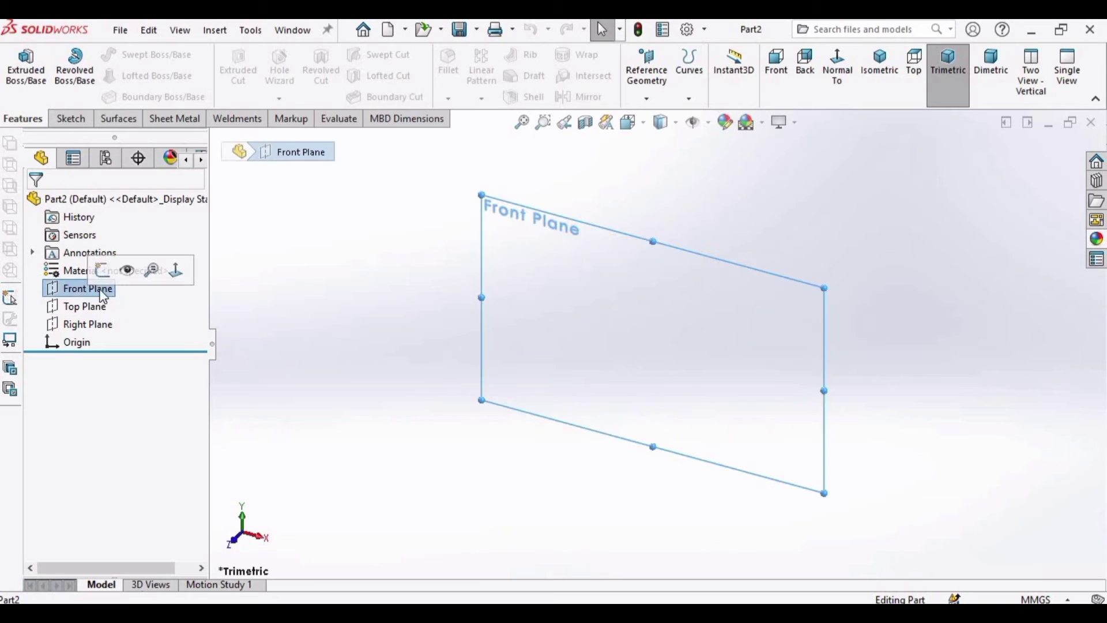
Step: Start Sketch1 on the Front Plane and draw a circle centred on the origin
click(96, 273)
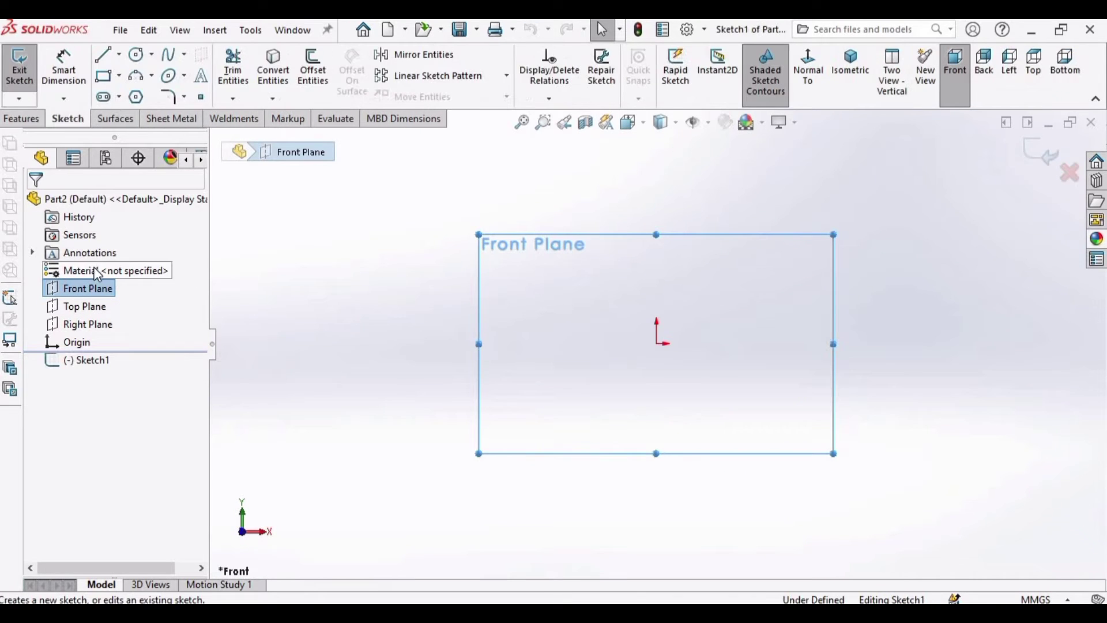
click(136, 56)
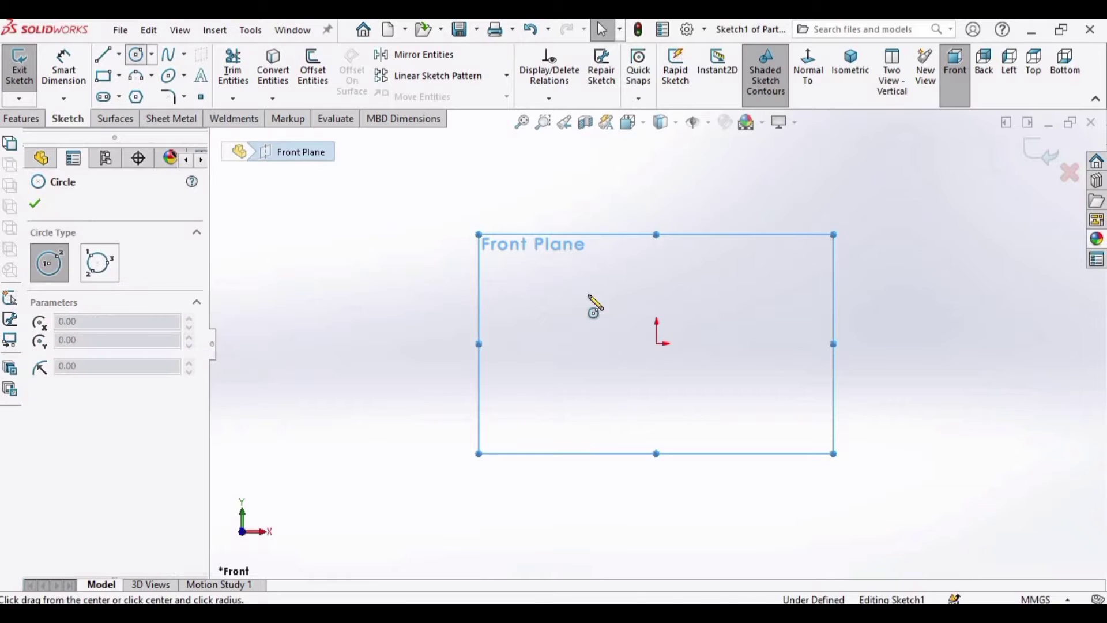
click(657, 344)
click(600, 265)
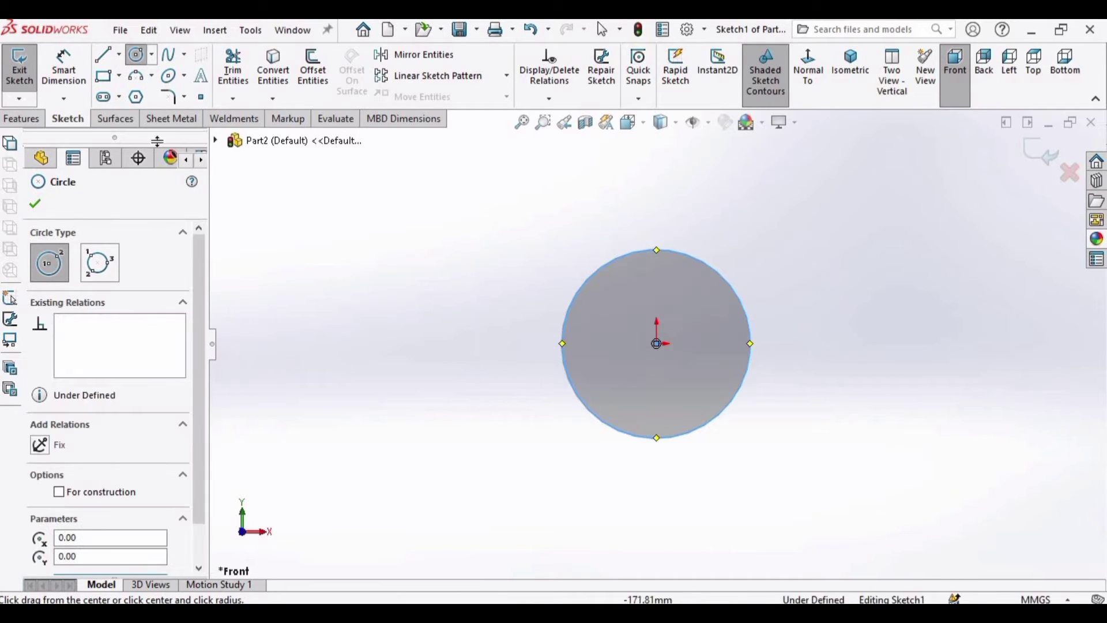
Step: Dimension the circle's diameter to 25 mm
click(79, 71)
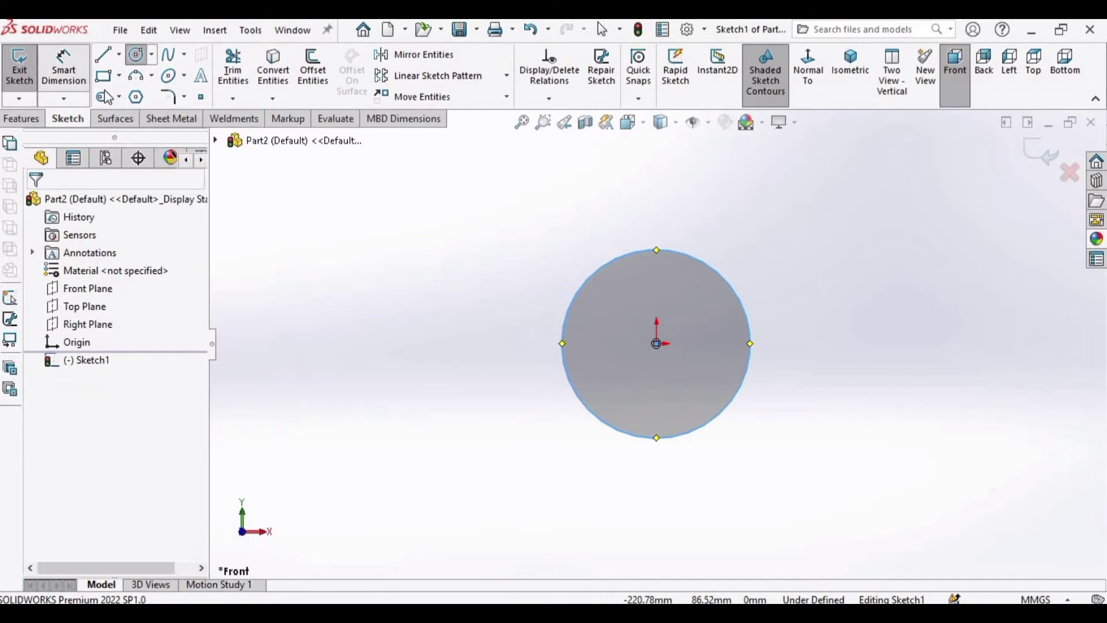
click(729, 286)
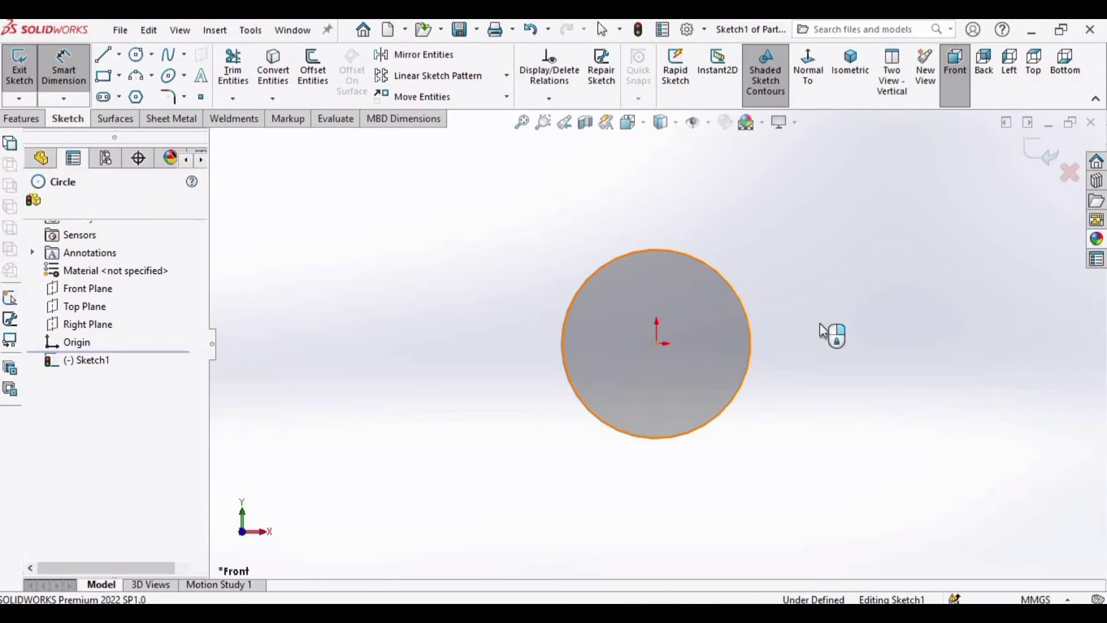
click(836, 399)
text(2)
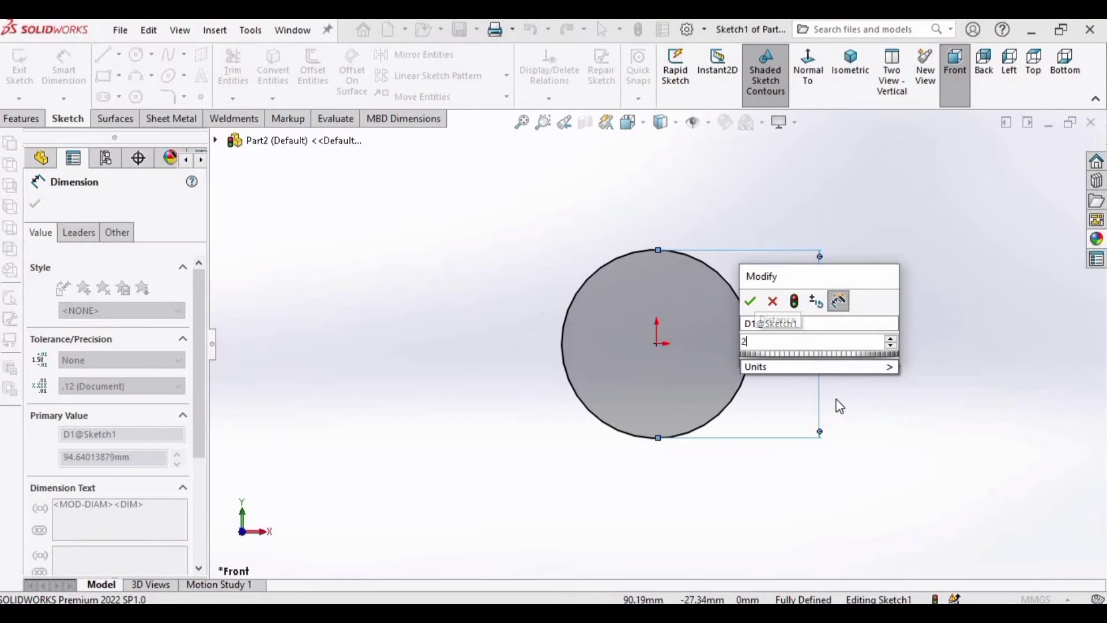
text(5)
key(Return)
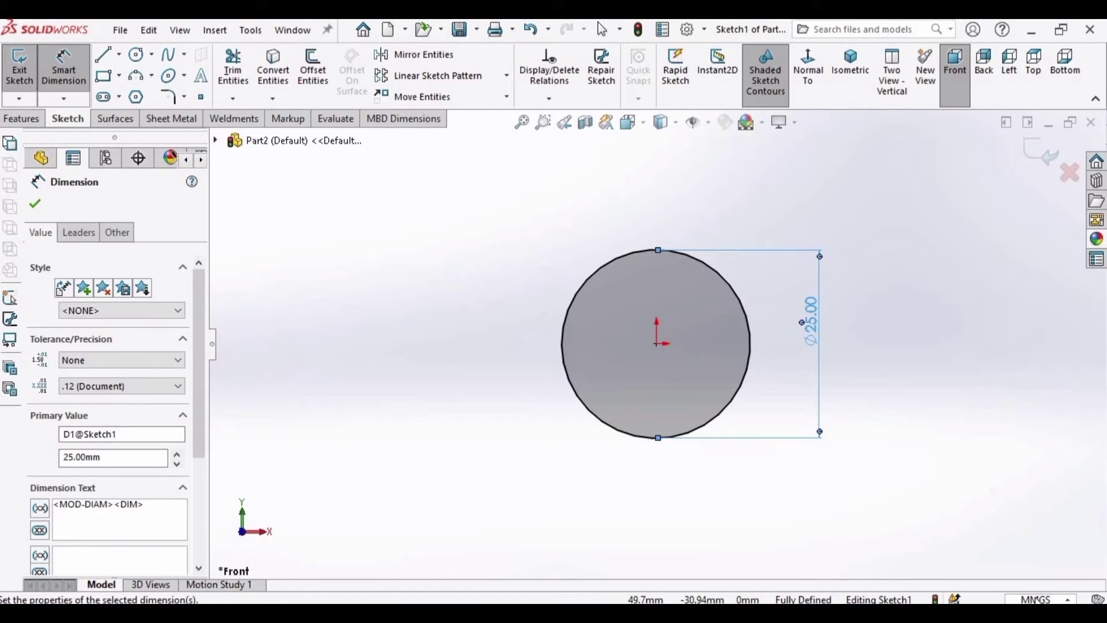
click(381, 257)
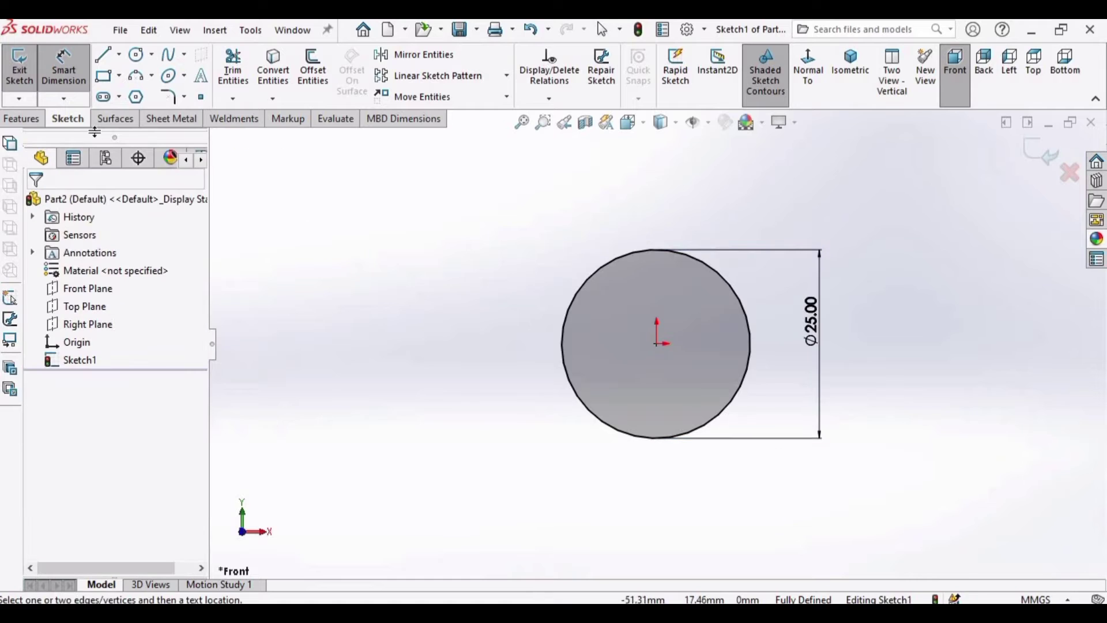
Step: Extrude the Ø25 mm circle a blind 35 mm into a cylinder, Boss-Extrude1
click(19, 120)
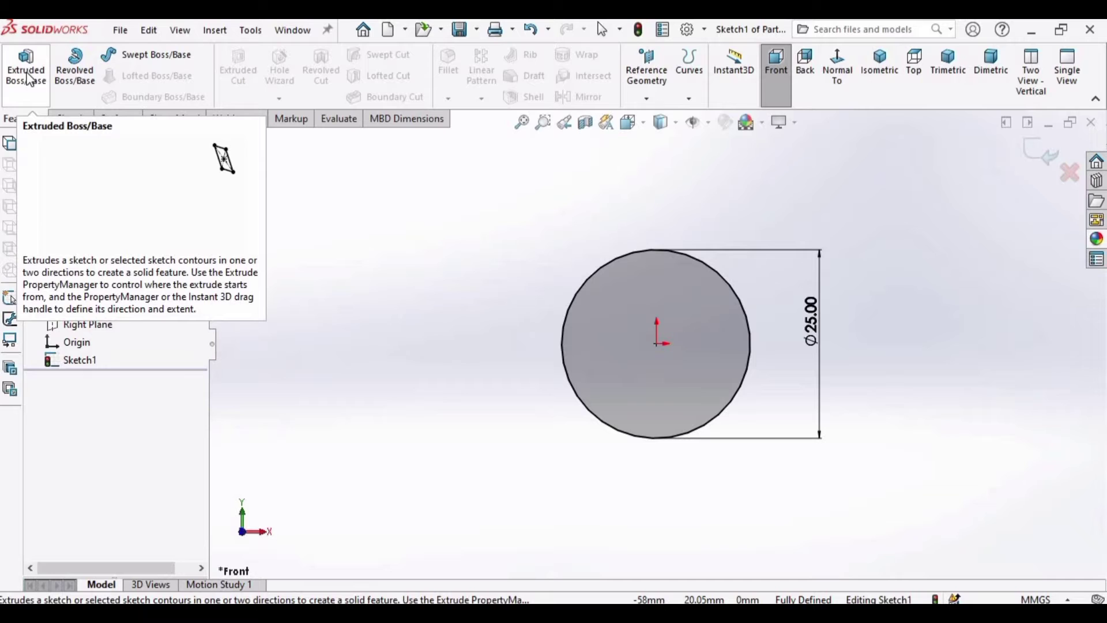
click(23, 71)
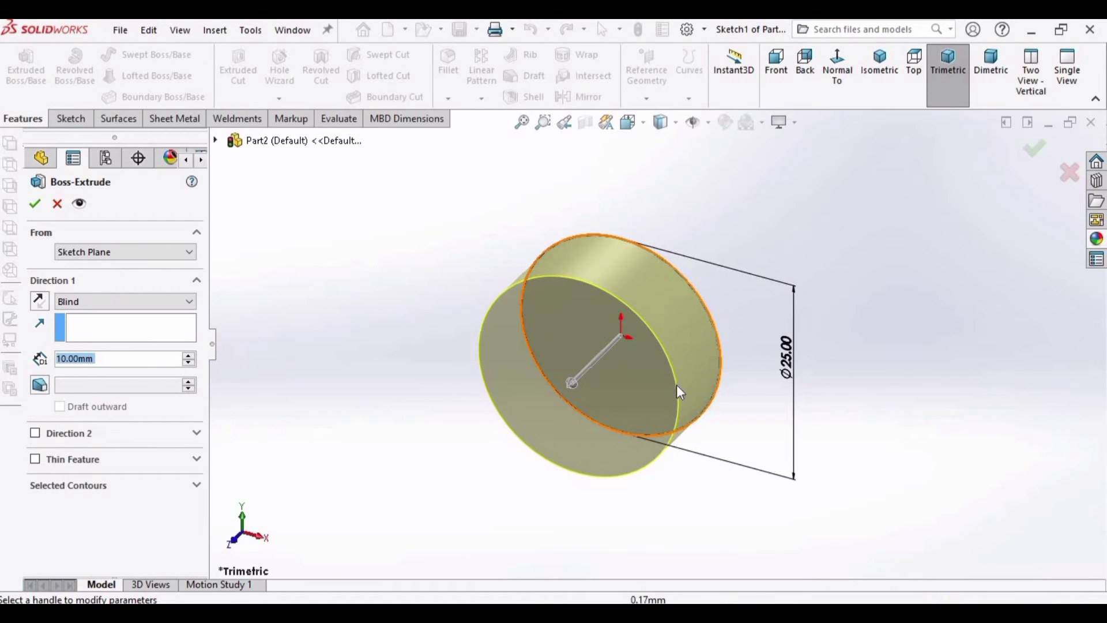
middle_drag(552, 365, 484, 392)
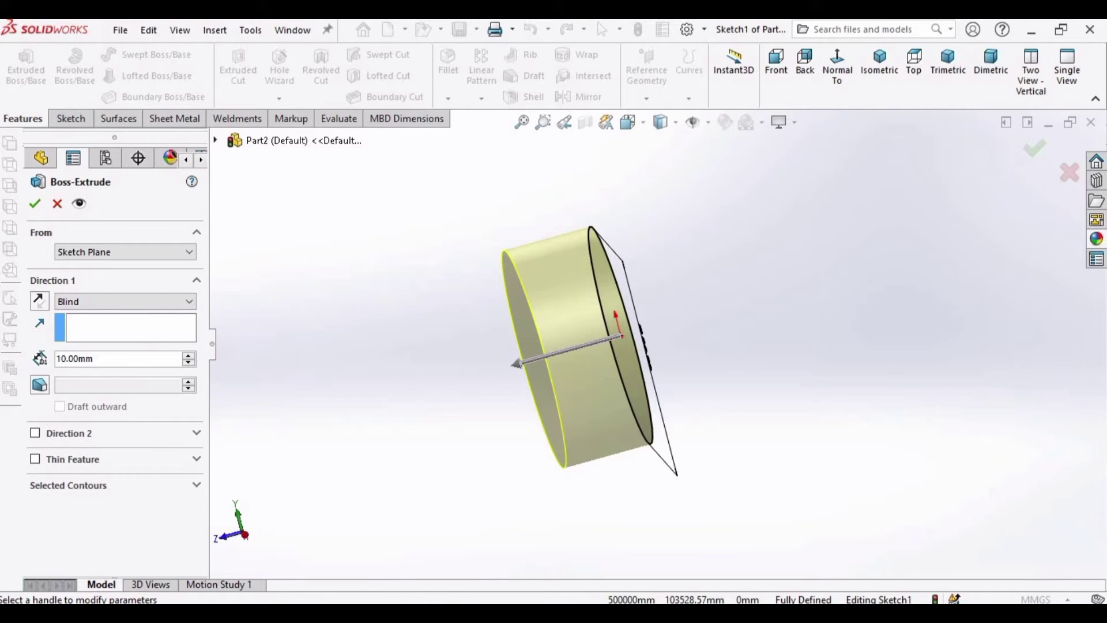
text(35)
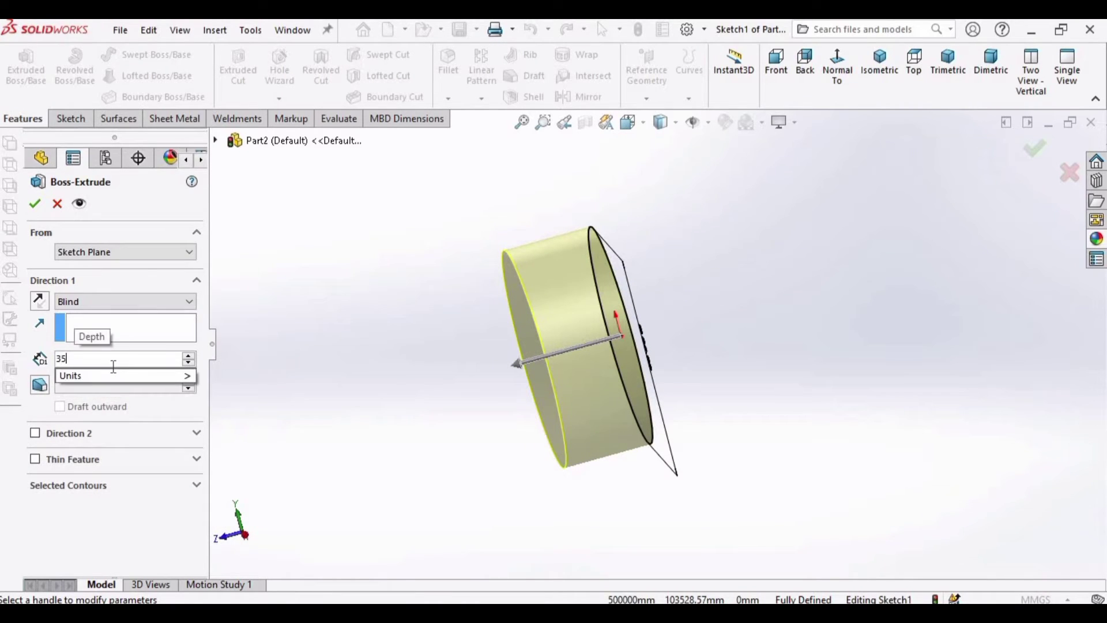
key(Return)
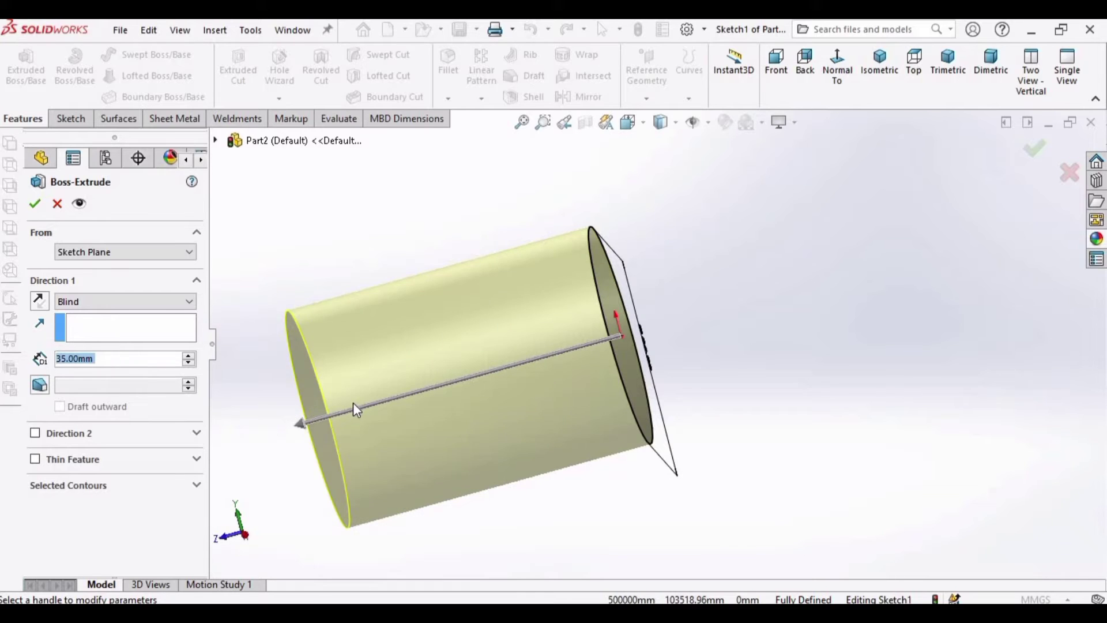
click(35, 206)
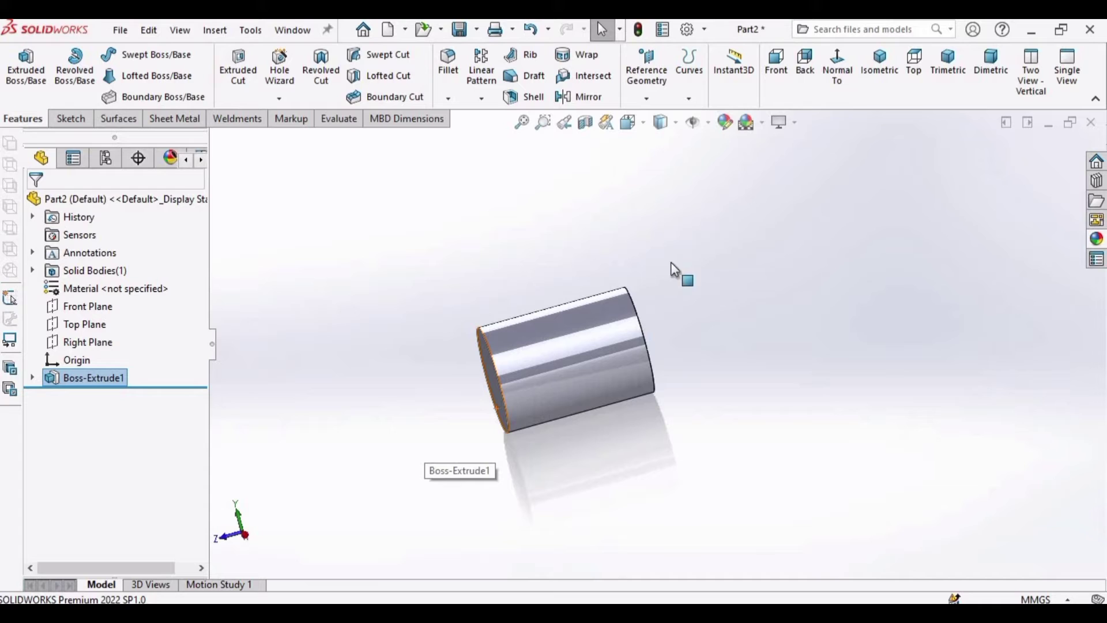
Step: Apply the Plain White scene and select the cylinder's end face
click(761, 122)
click(772, 165)
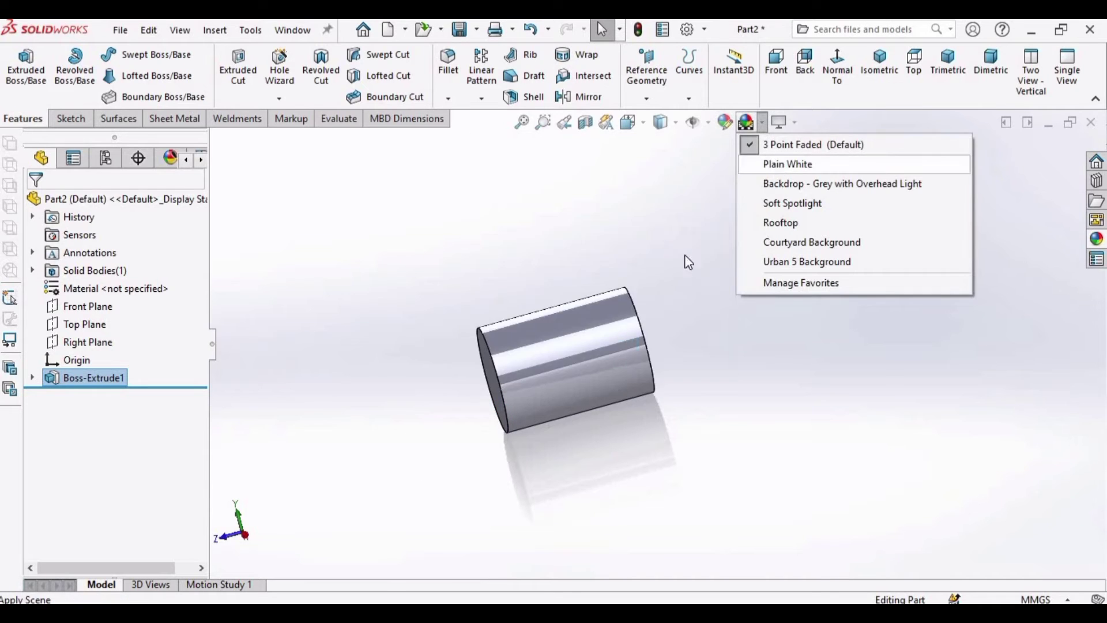
middle_drag(565, 359, 438, 299)
click(534, 316)
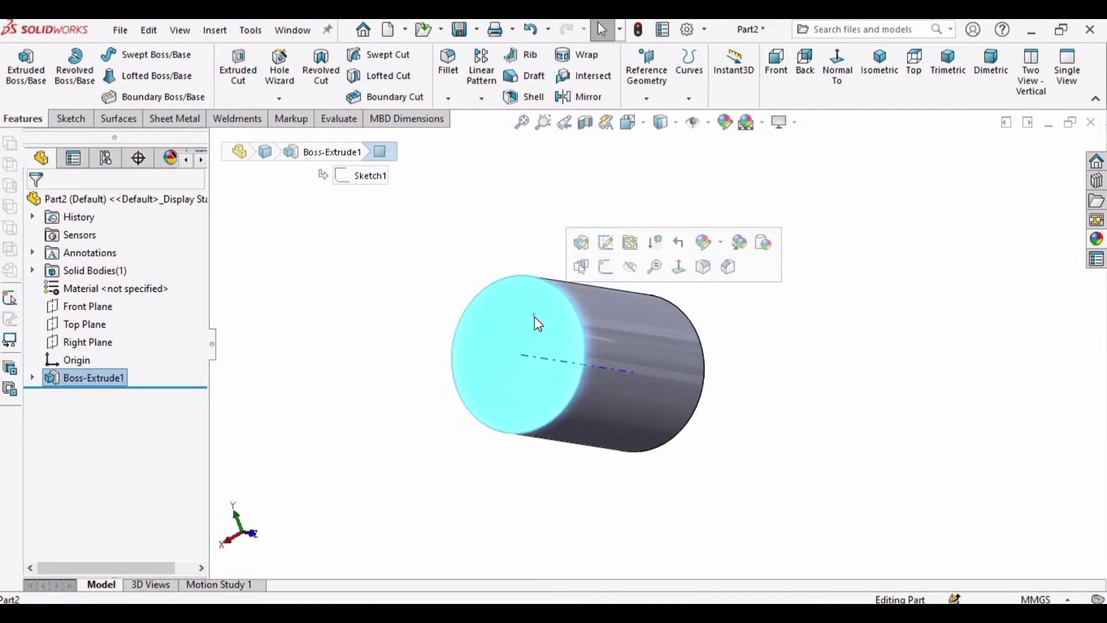
middle_drag(608, 371, 620, 312)
click(621, 314)
Step: Start Sketch2 on the end face and draw a circle centred on the origin
click(687, 267)
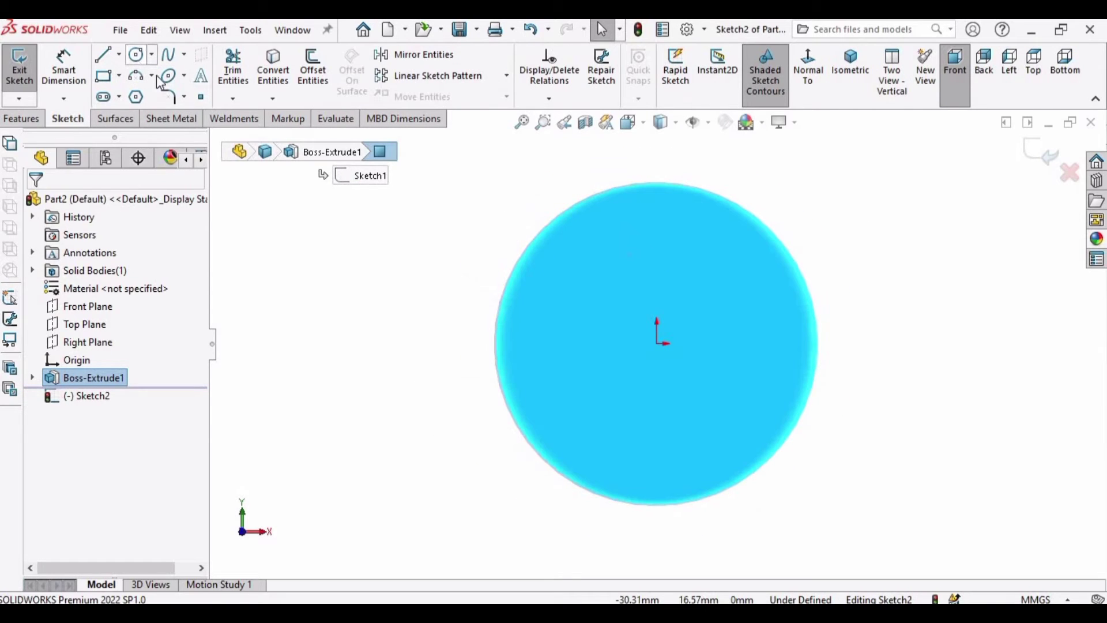
click(137, 55)
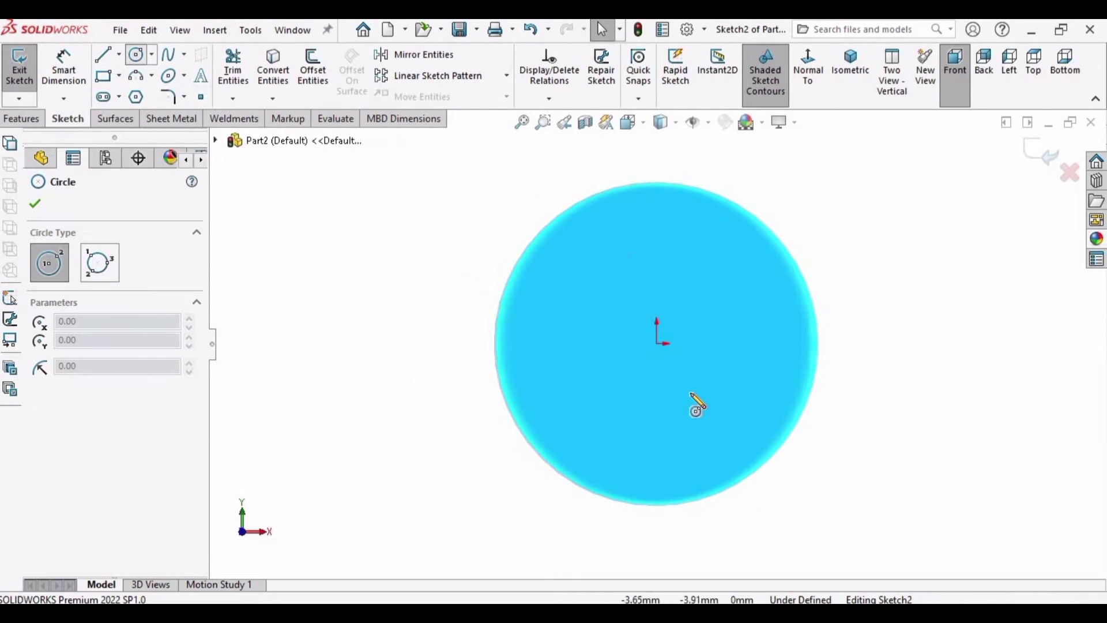
click(657, 344)
click(441, 286)
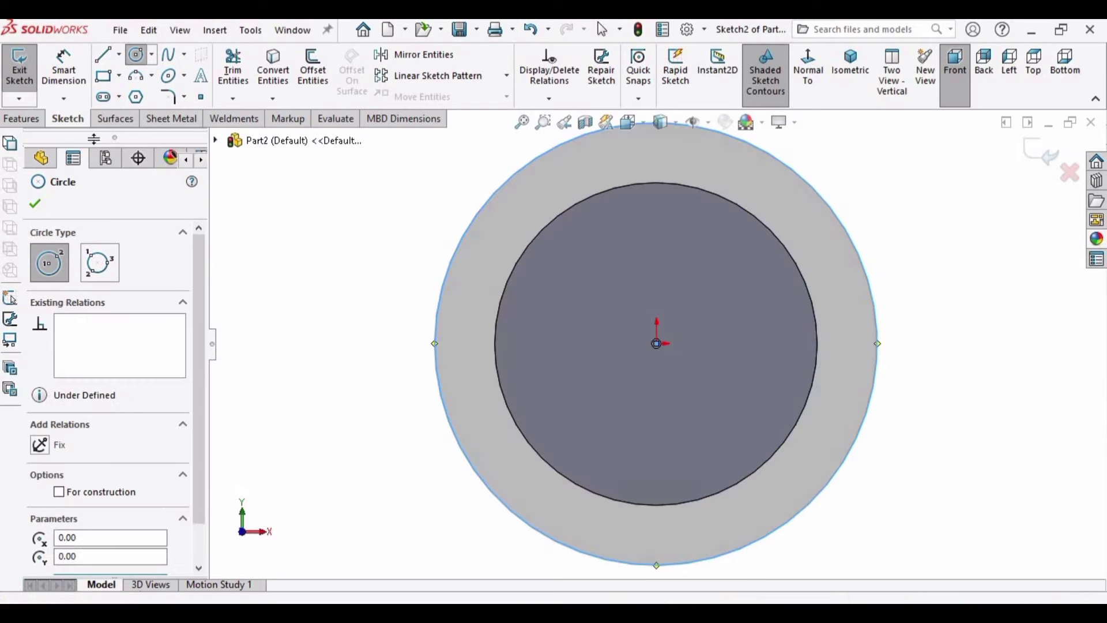
Step: Dimension the new circle's diameter to 35 mm
click(64, 68)
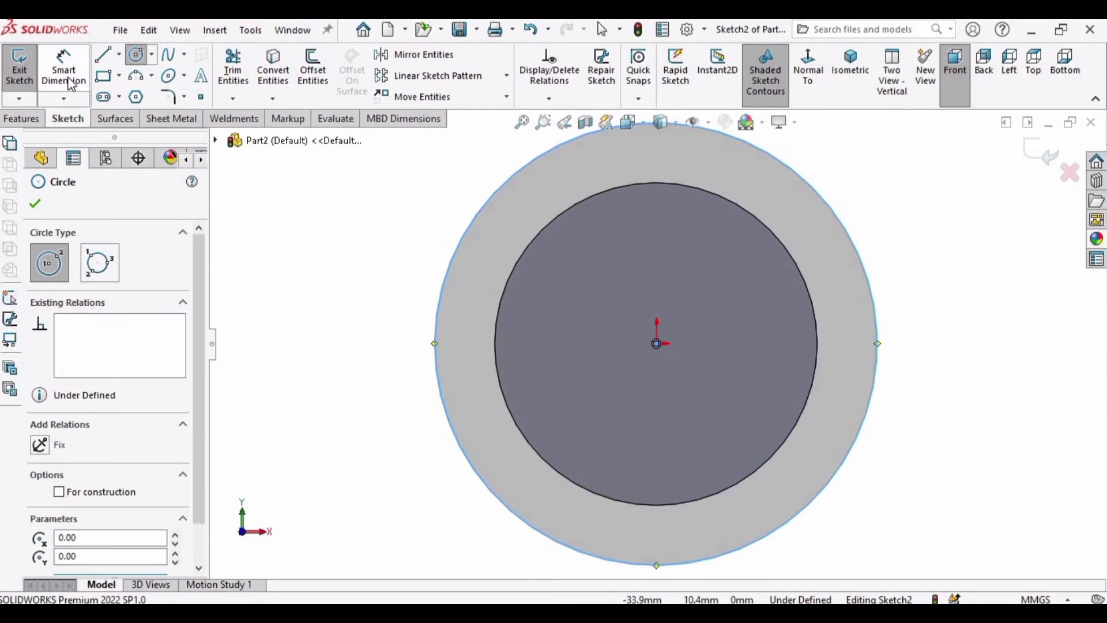
click(456, 259)
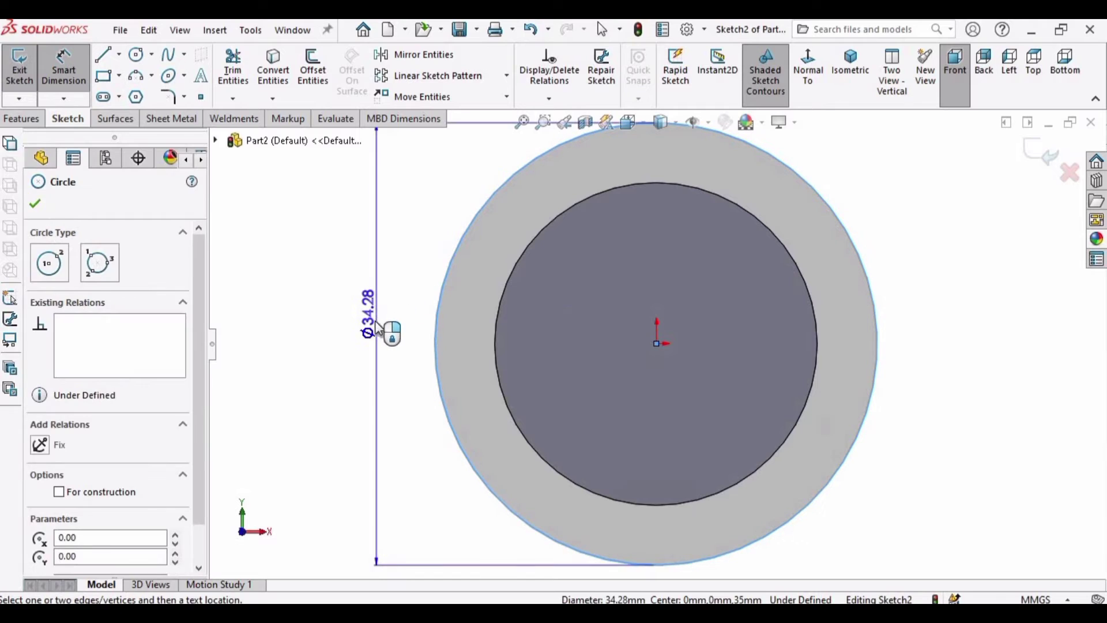
click(385, 333)
text(35)
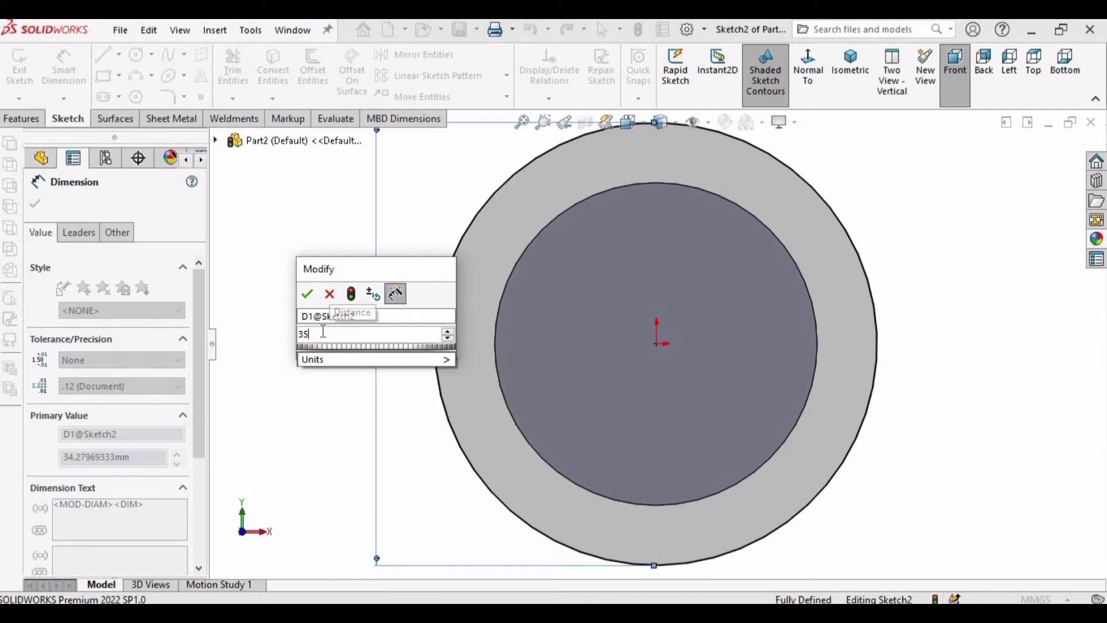
key(Return)
Step: Extrude the Ø35 mm circle a blind 10 mm into a collar, Boss-Extrude2
key(f)
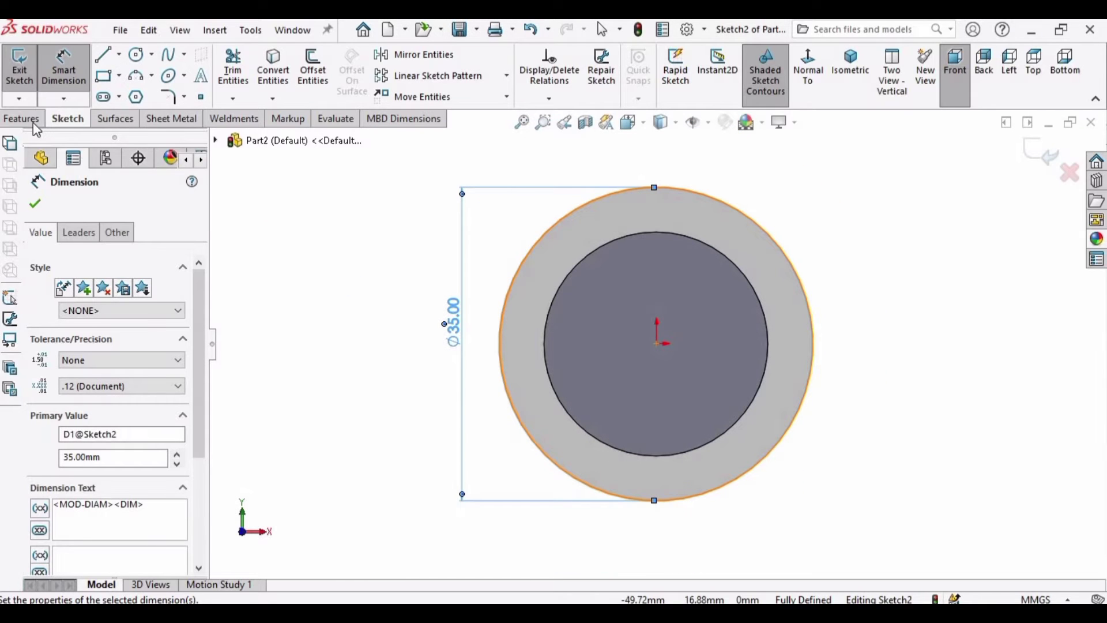
click(30, 119)
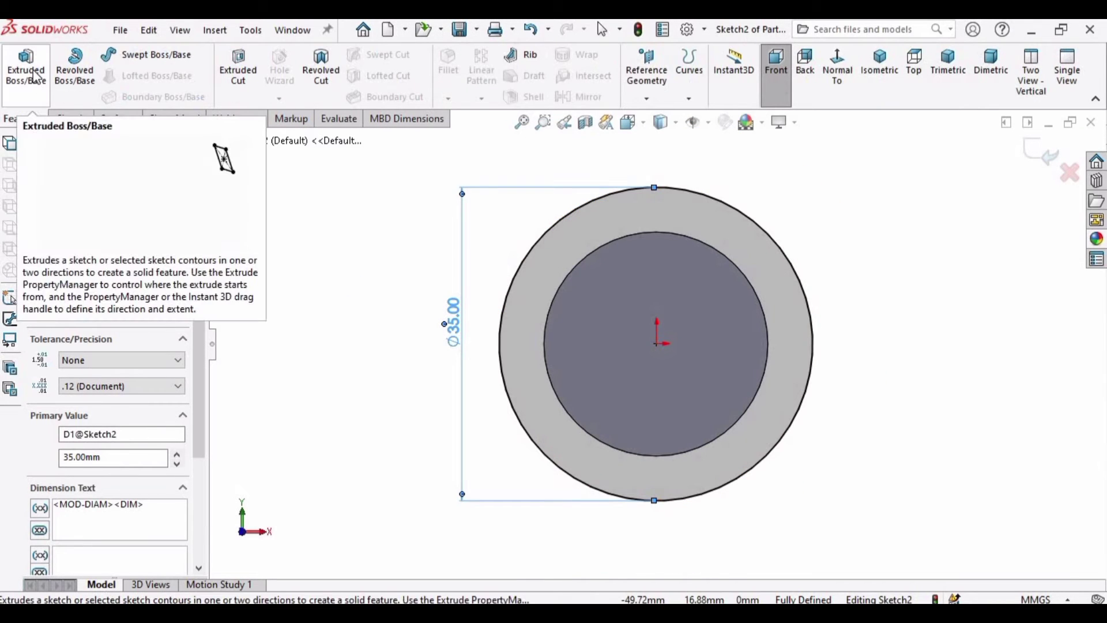
click(37, 77)
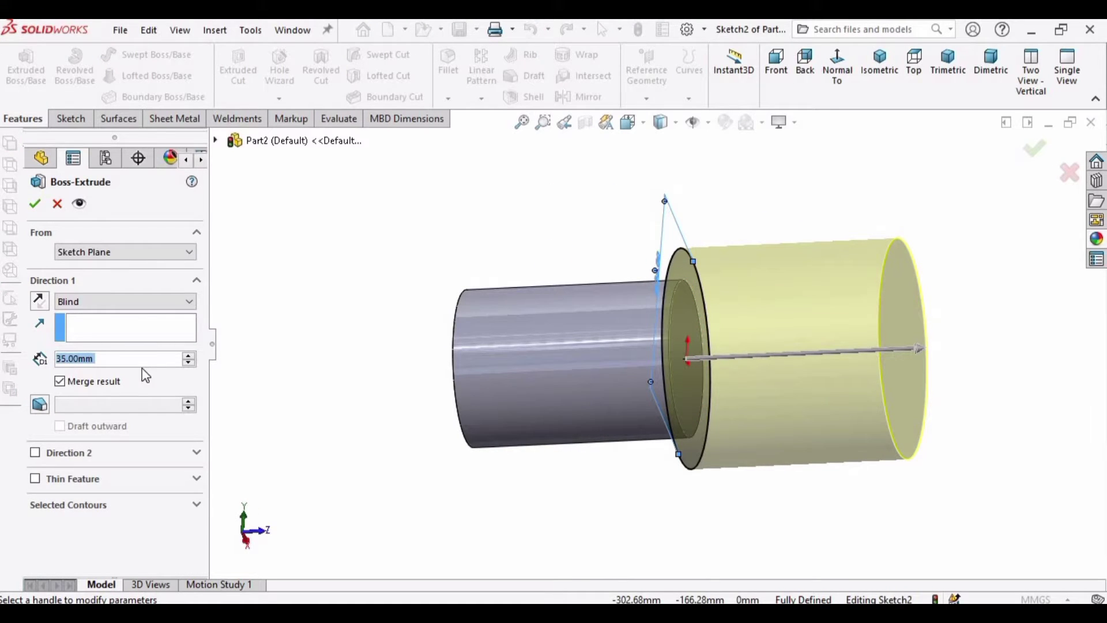
text(10)
key(Return)
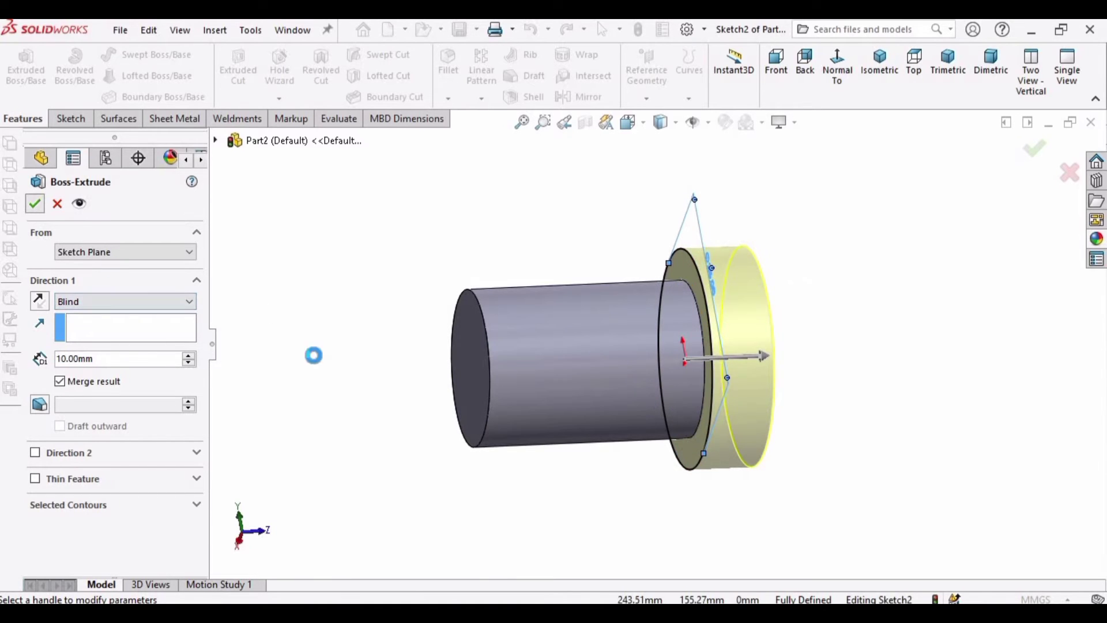
middle_drag(666, 358, 655, 333)
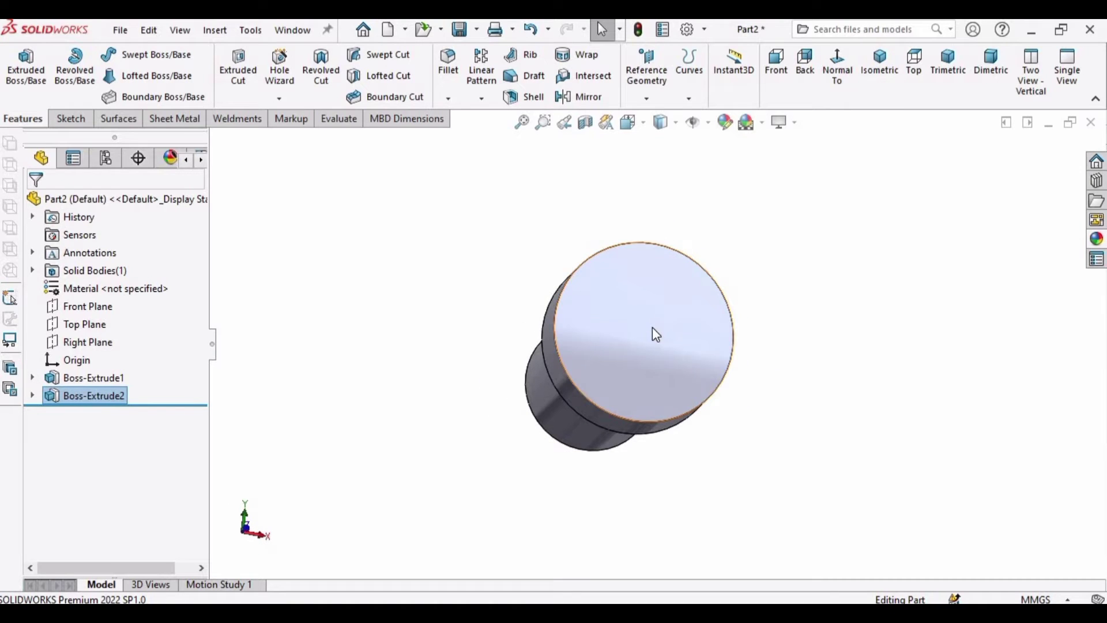
Step: On the flange's outer face, viewed Normal To, draw a circle at the origin
click(652, 328)
click(722, 281)
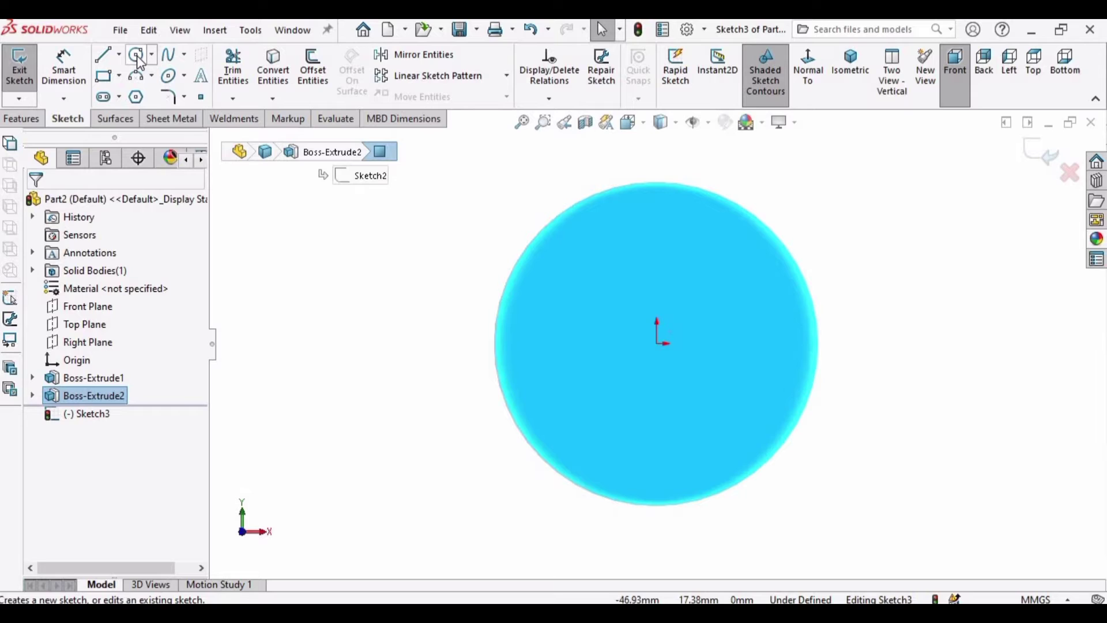
click(657, 343)
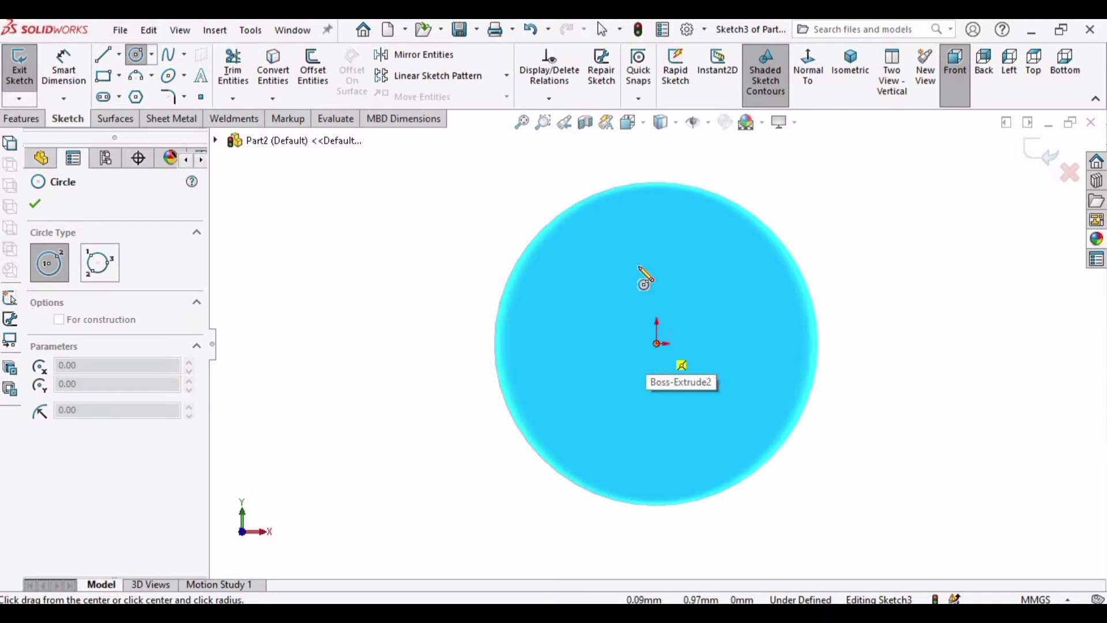
click(625, 235)
key(Escape)
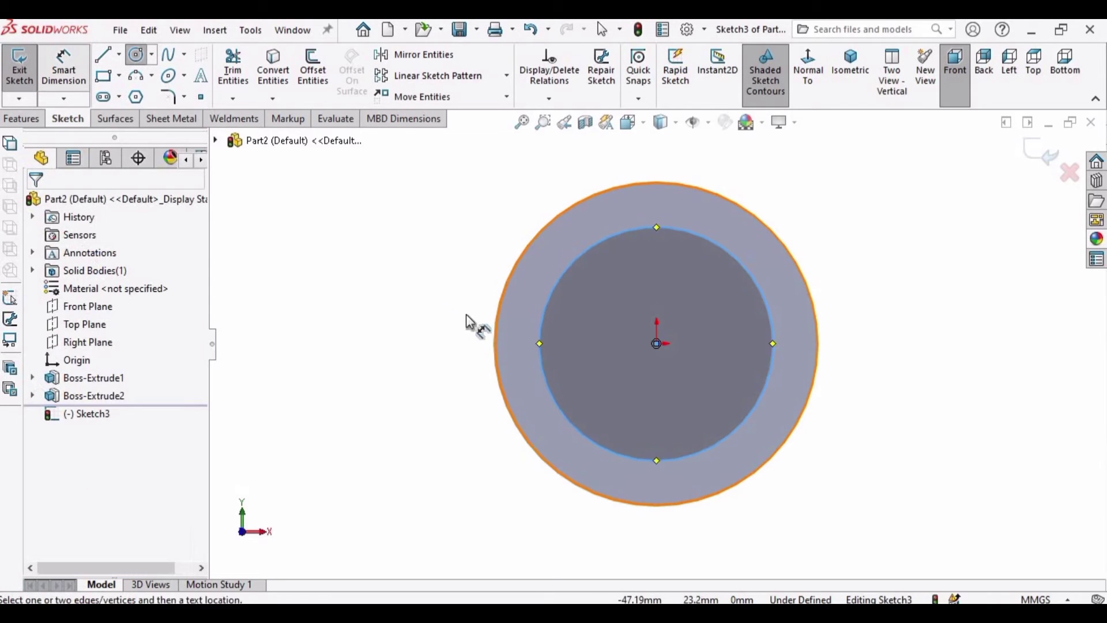
Step: Dimension the flange-face circle's diameter to 25 mm
click(541, 337)
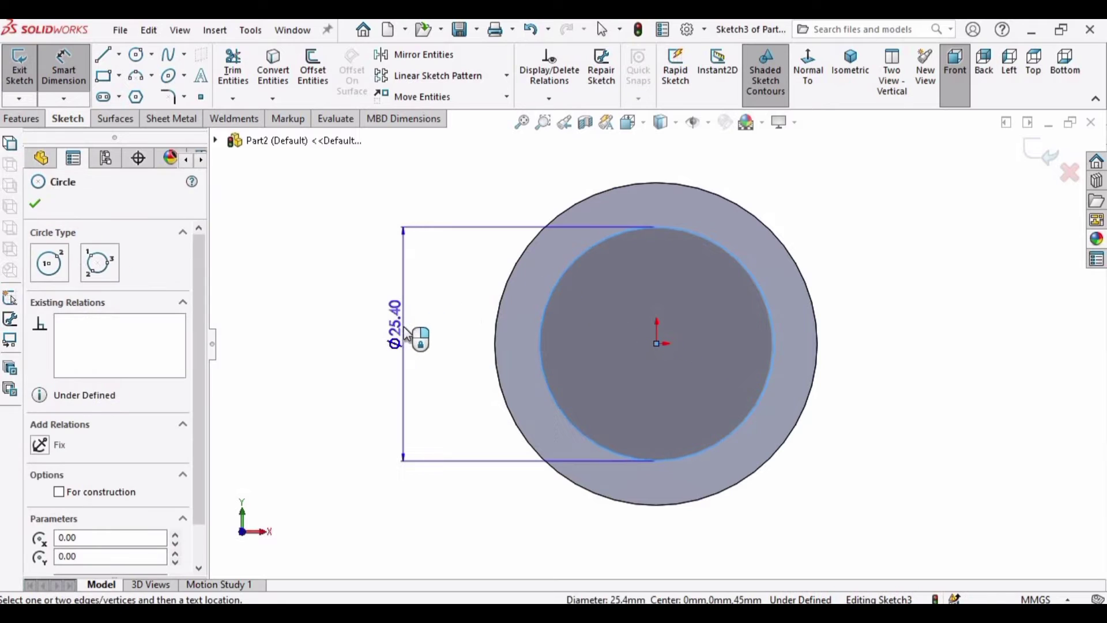
click(403, 327)
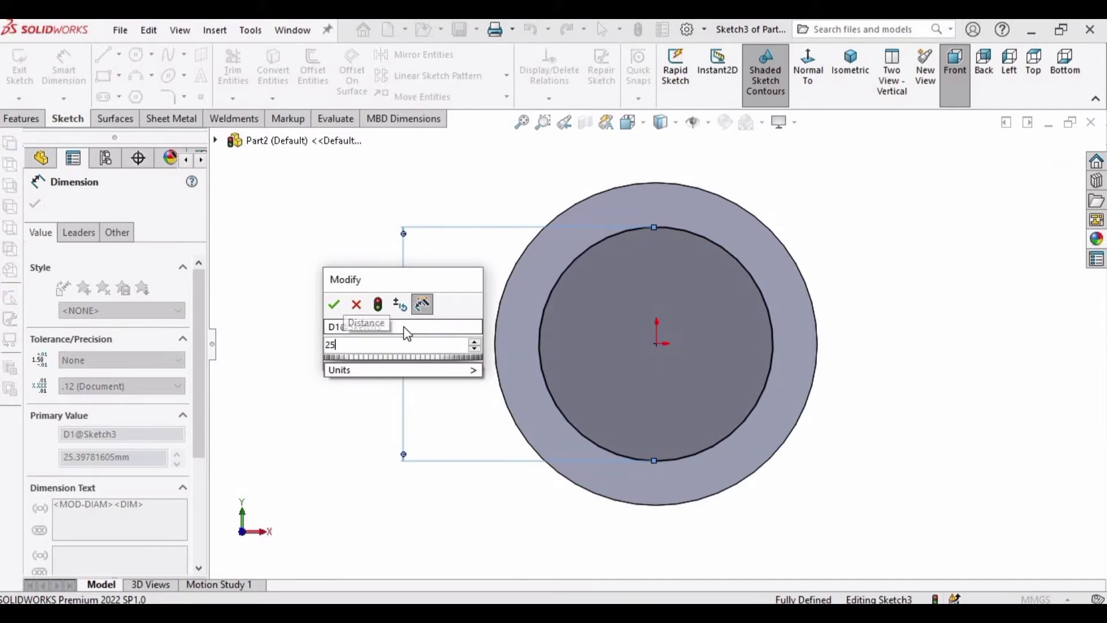
key(Return)
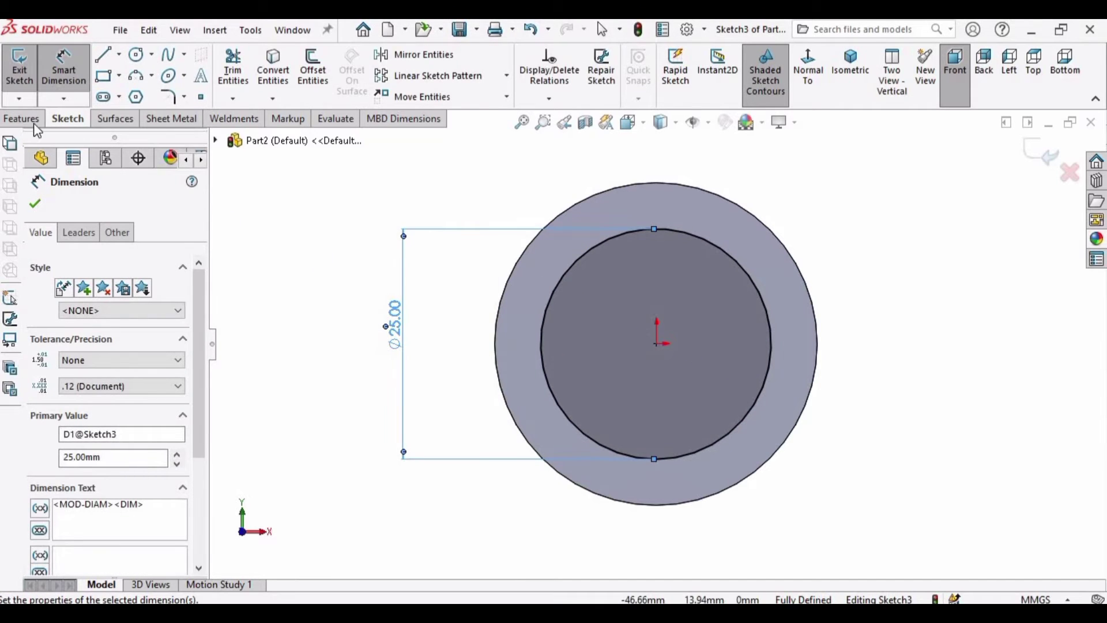
click(22, 119)
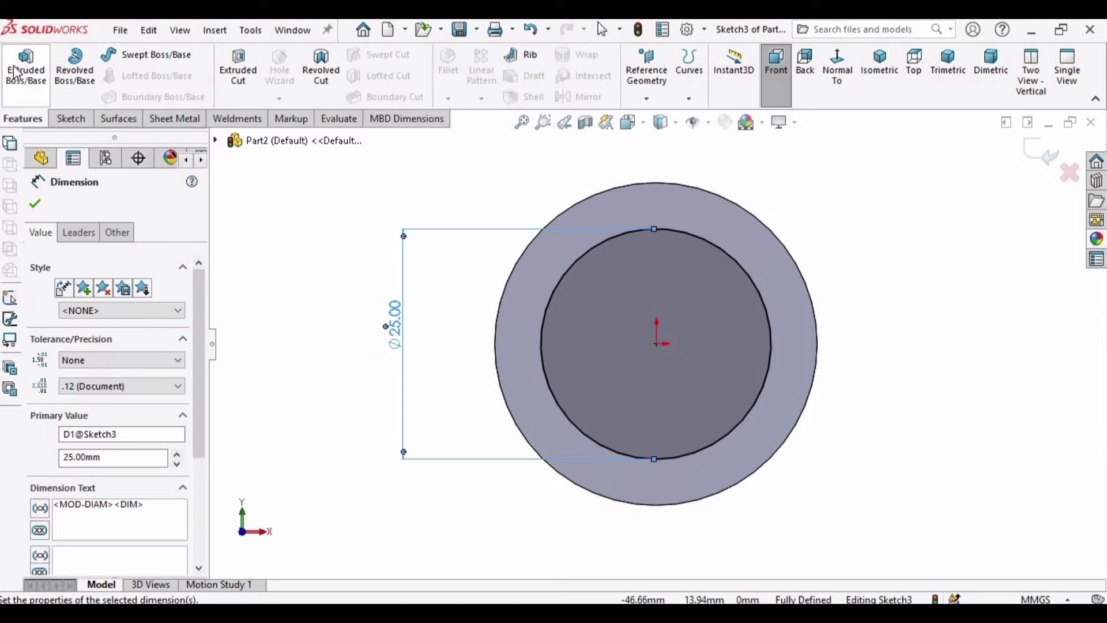
Step: Extrude the Ø25 mm circle a blind 50 mm beyond the collar, Boss-Extrude3
click(24, 81)
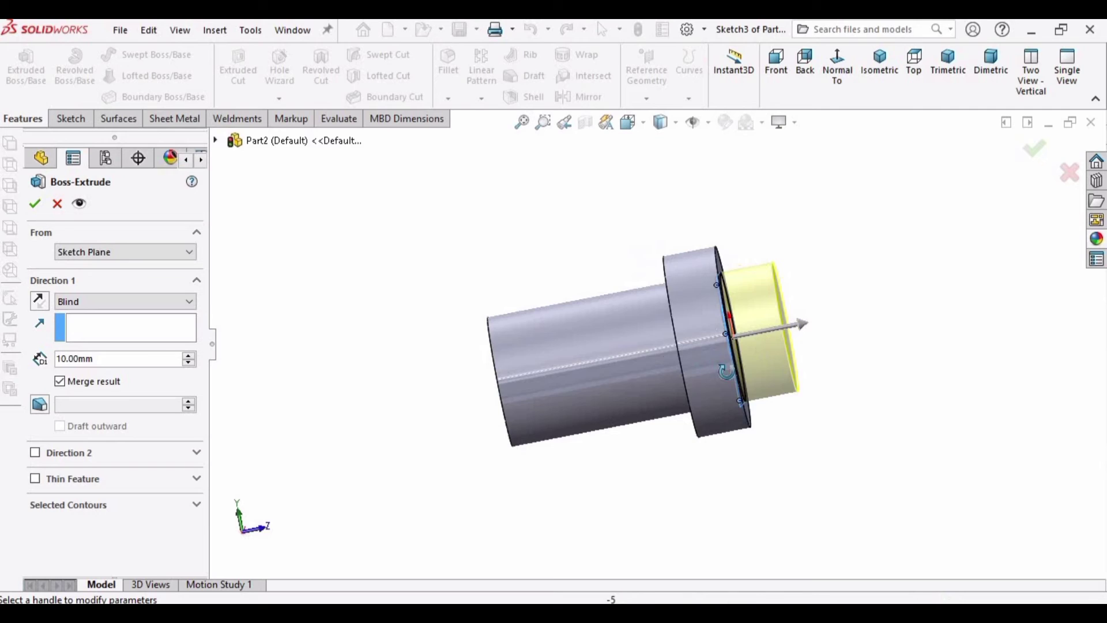
click(190, 356)
click(189, 356)
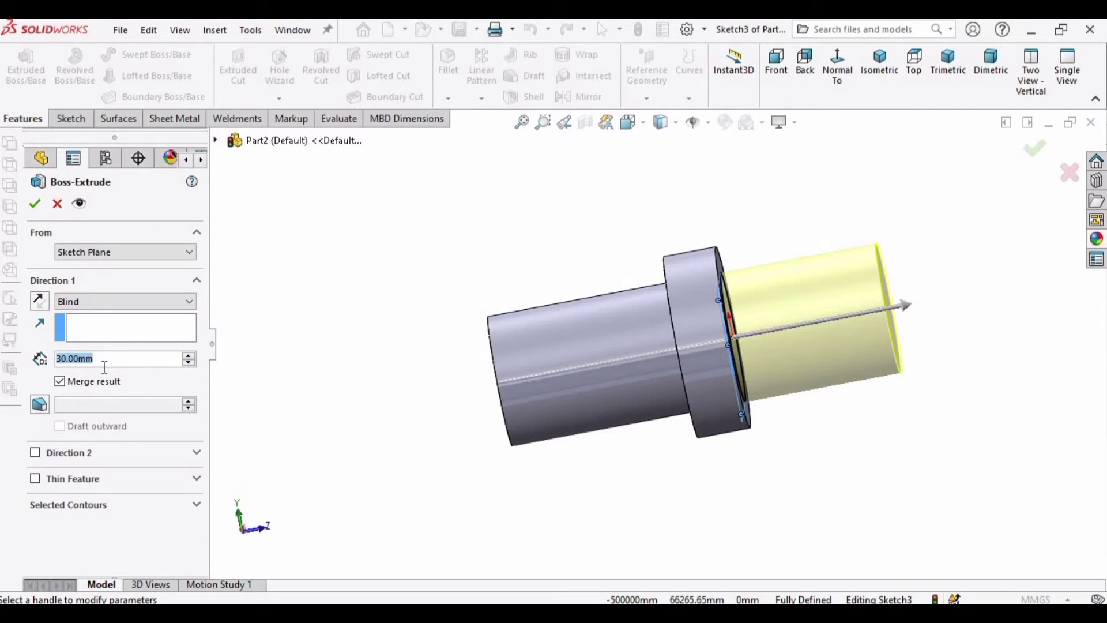
text(45)
key(Return)
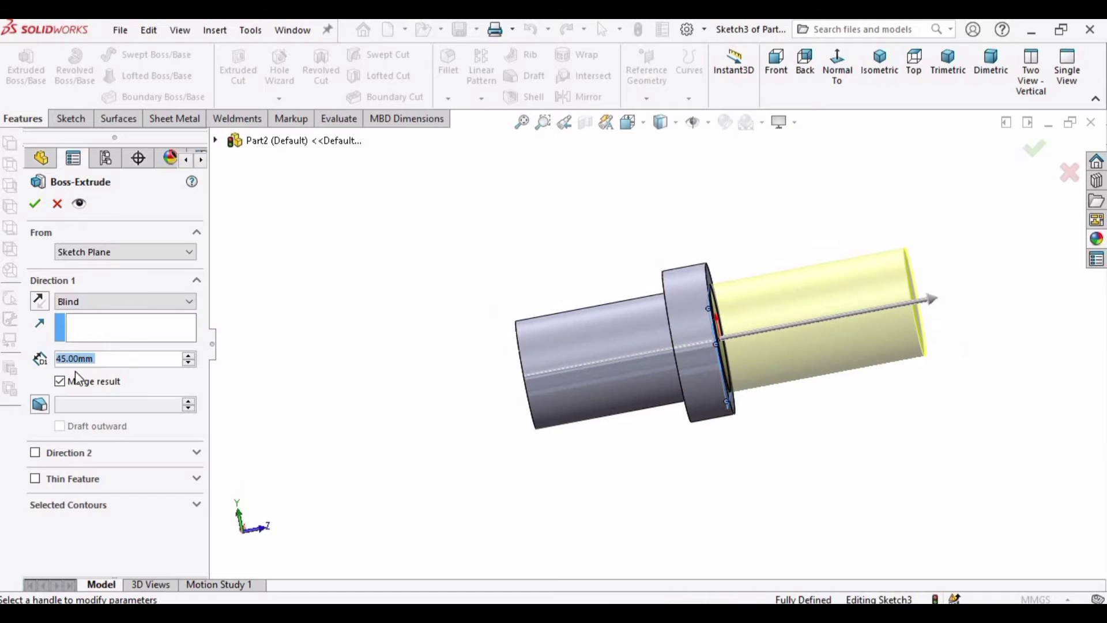
double_click(115, 359)
text(5)
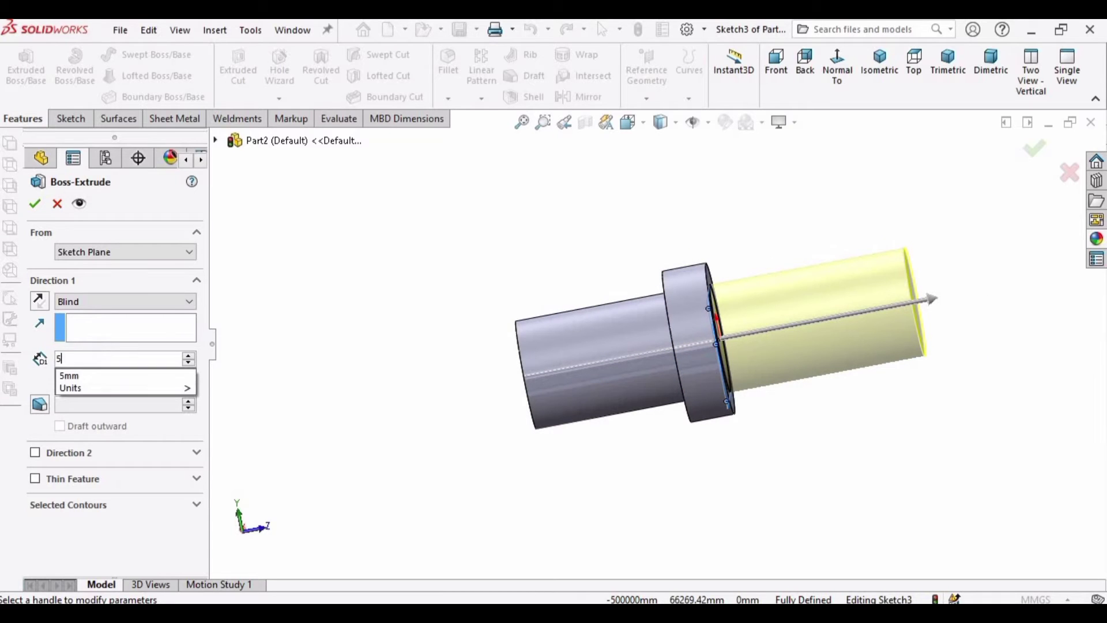
text(0)
key(Return)
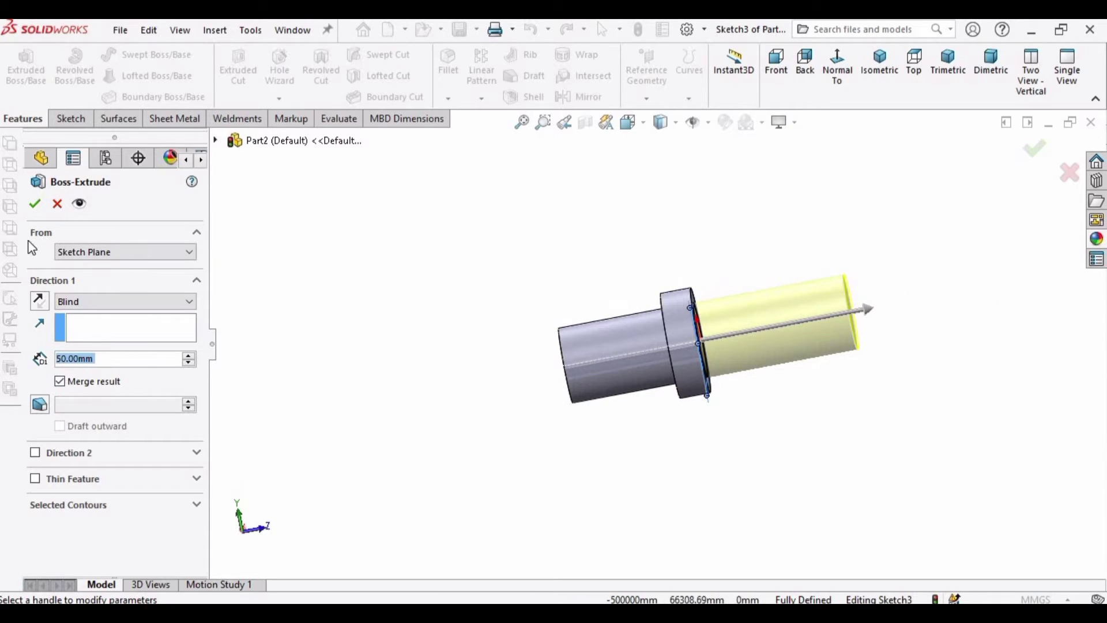
click(35, 204)
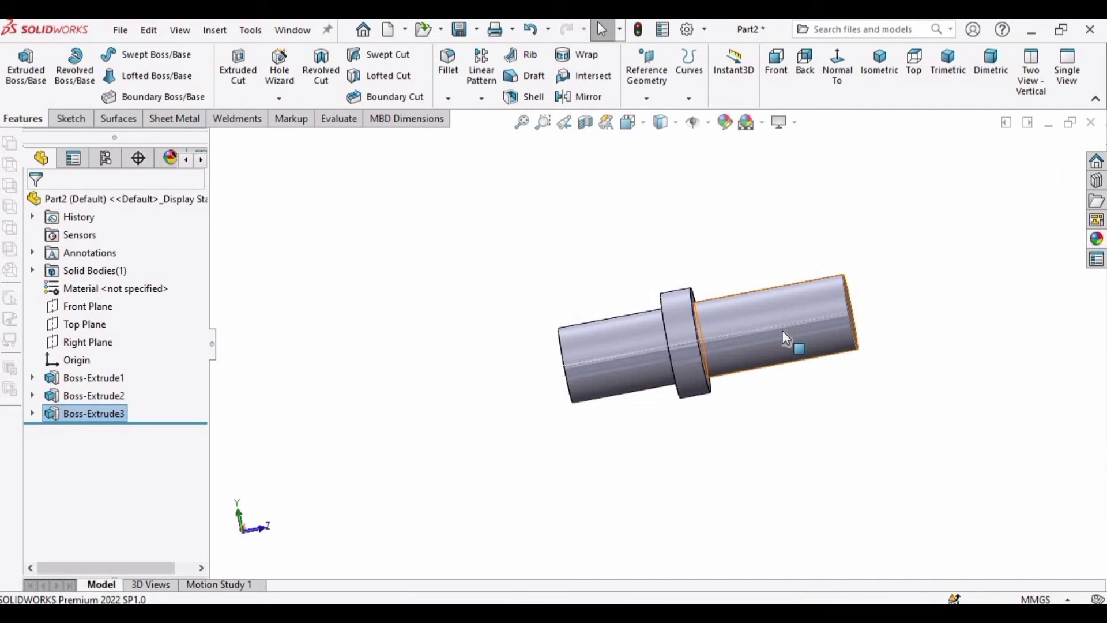
middle_drag(787, 328, 777, 333)
scroll(778, 331, up, 5)
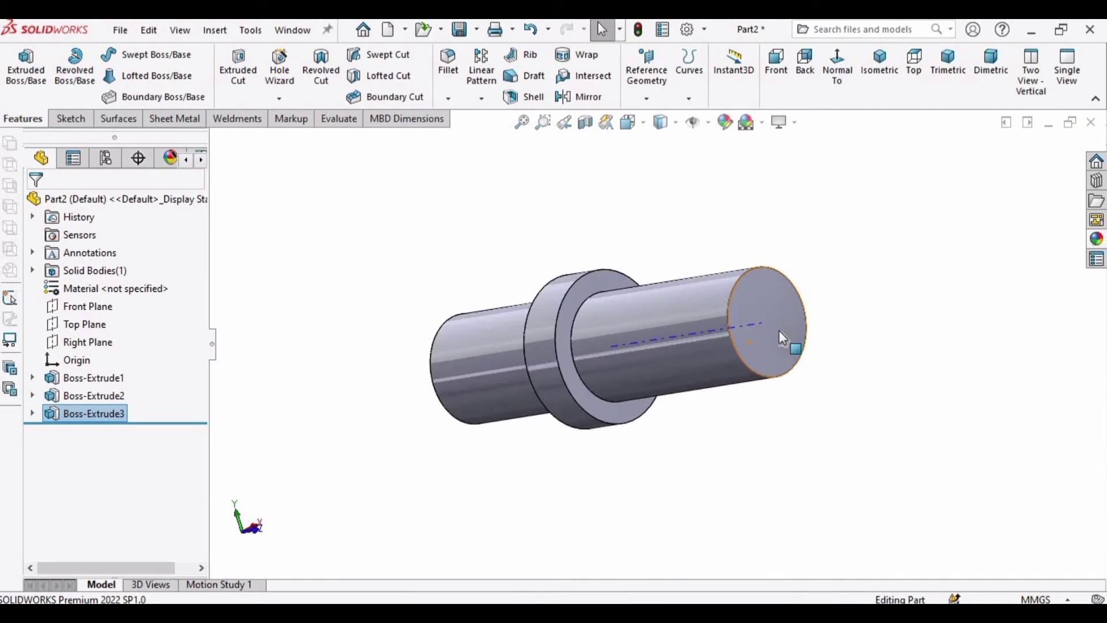
Step: Start a sketch on the section's end face, viewed Normal To, with a circle at the origin
click(757, 279)
click(827, 242)
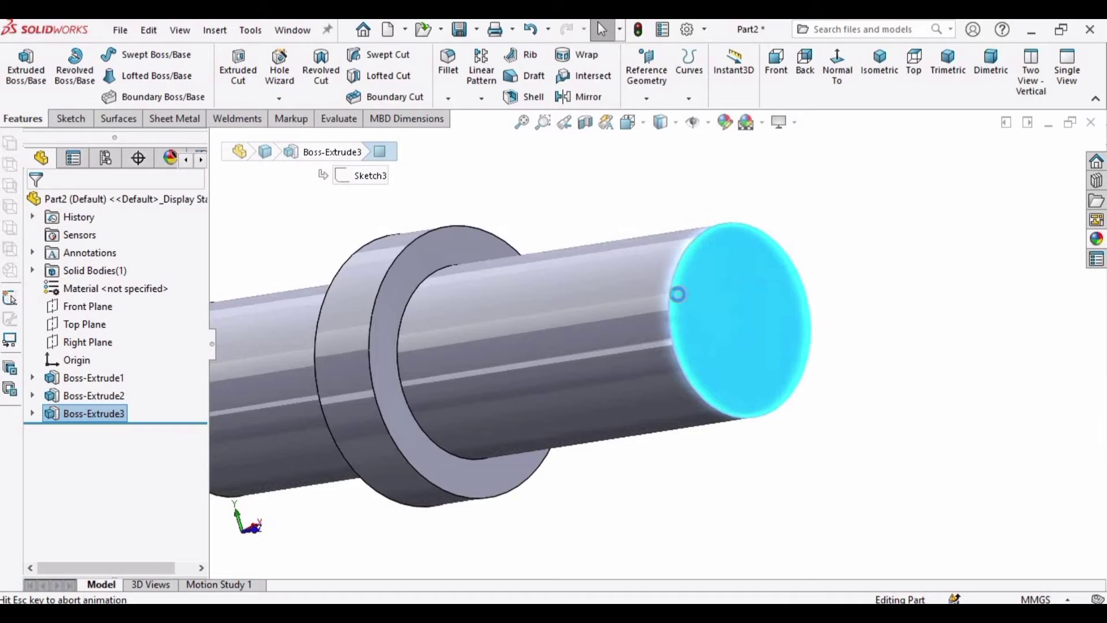
click(71, 118)
click(19, 65)
click(136, 56)
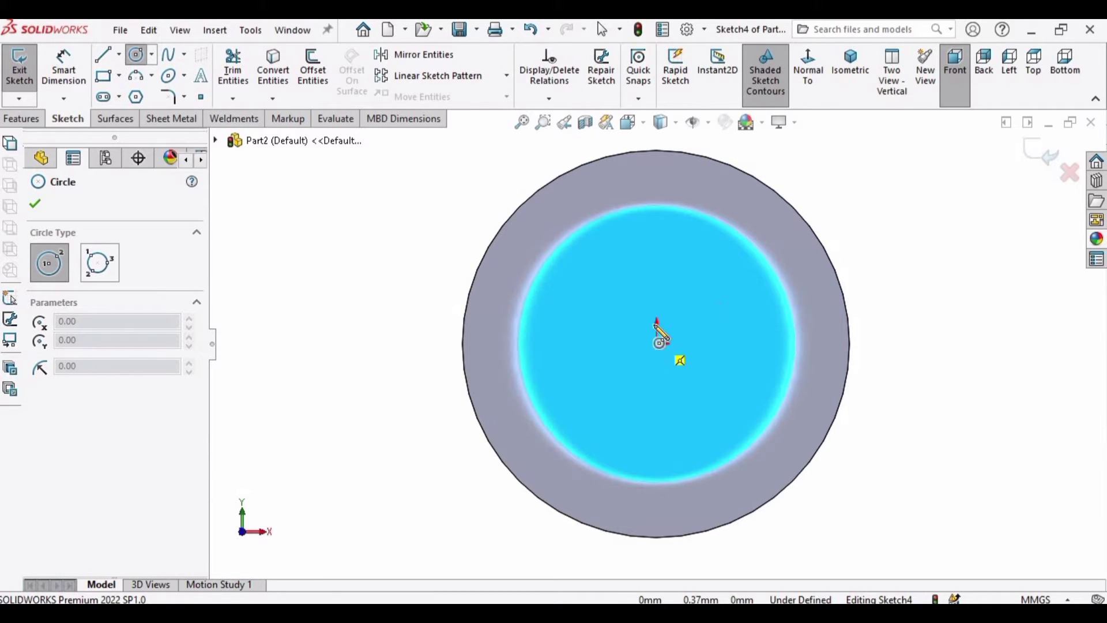
click(656, 343)
click(620, 241)
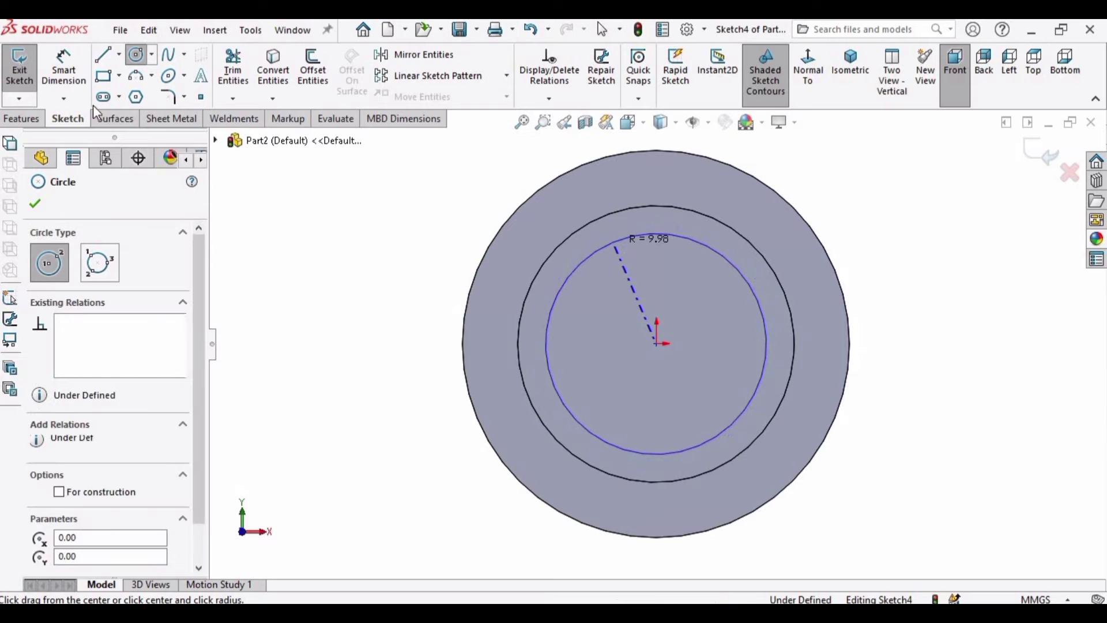
Step: Dimension the end-face circle's diameter to 20 mm
click(64, 69)
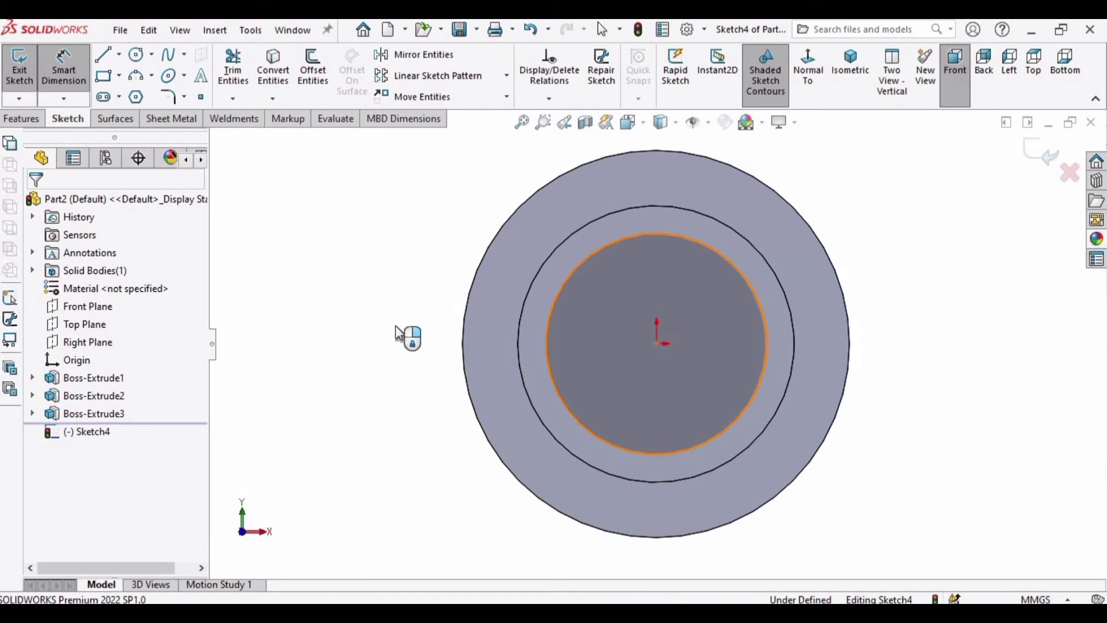
click(546, 343)
click(410, 397)
text(2)
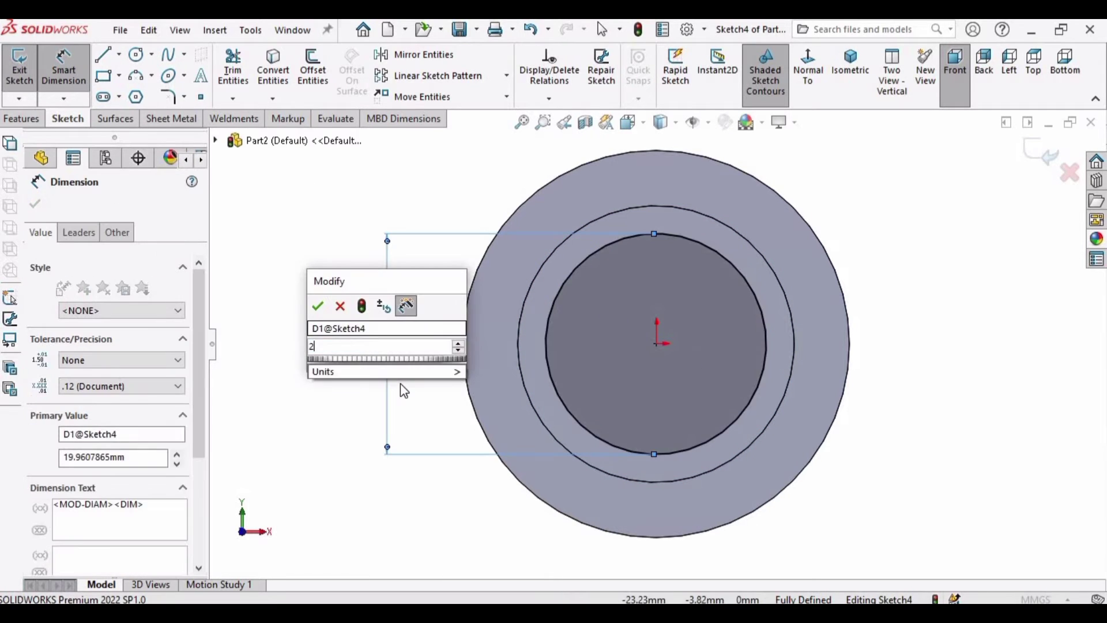
text(0)
key(Return)
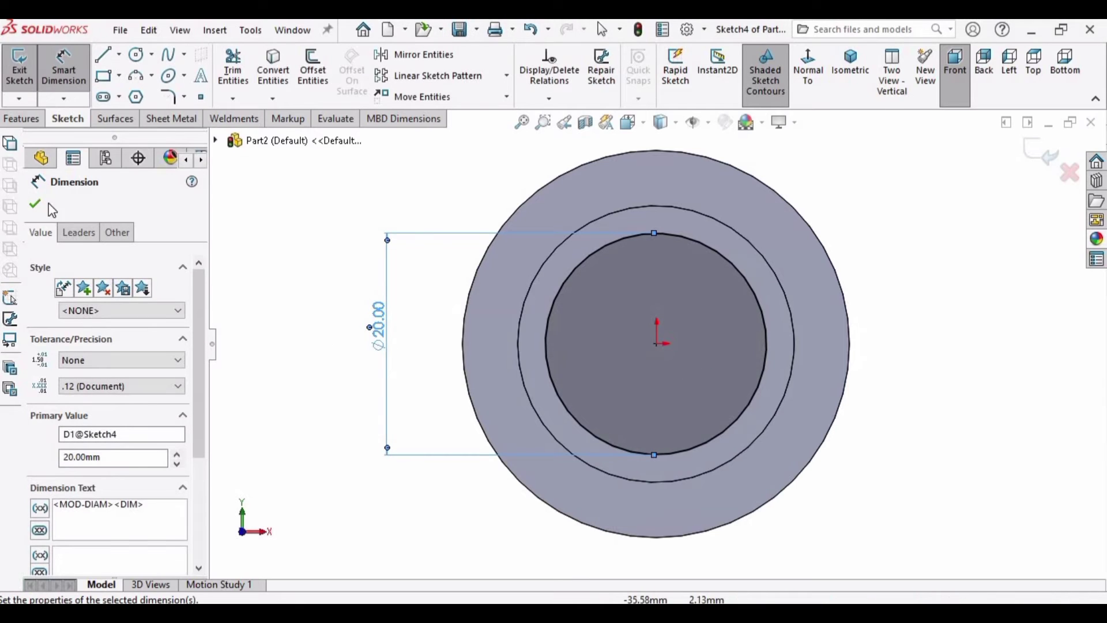
click(35, 203)
click(29, 119)
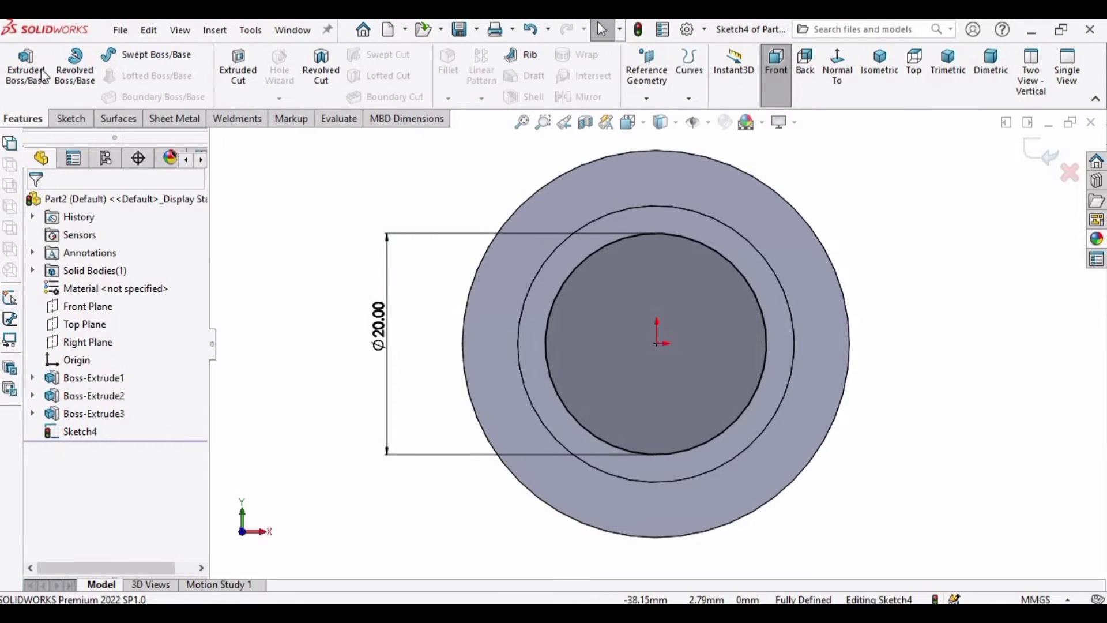
Step: Extrude the Ø20 mm circle a blind 40 mm as Boss-Extrude4
click(36, 73)
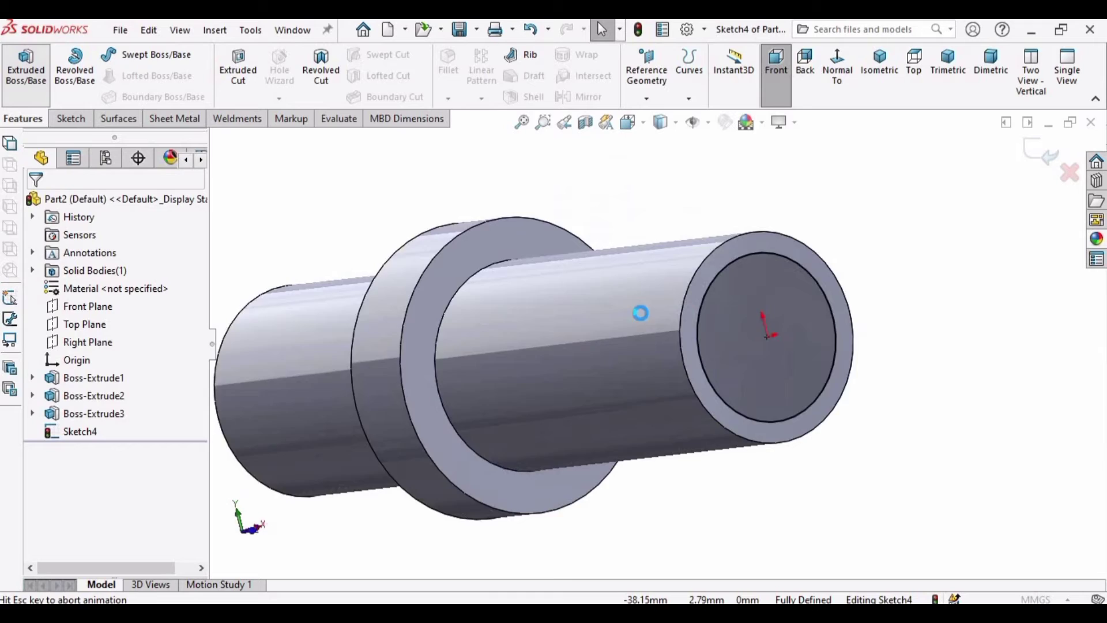
middle_drag(452, 351, 484, 314)
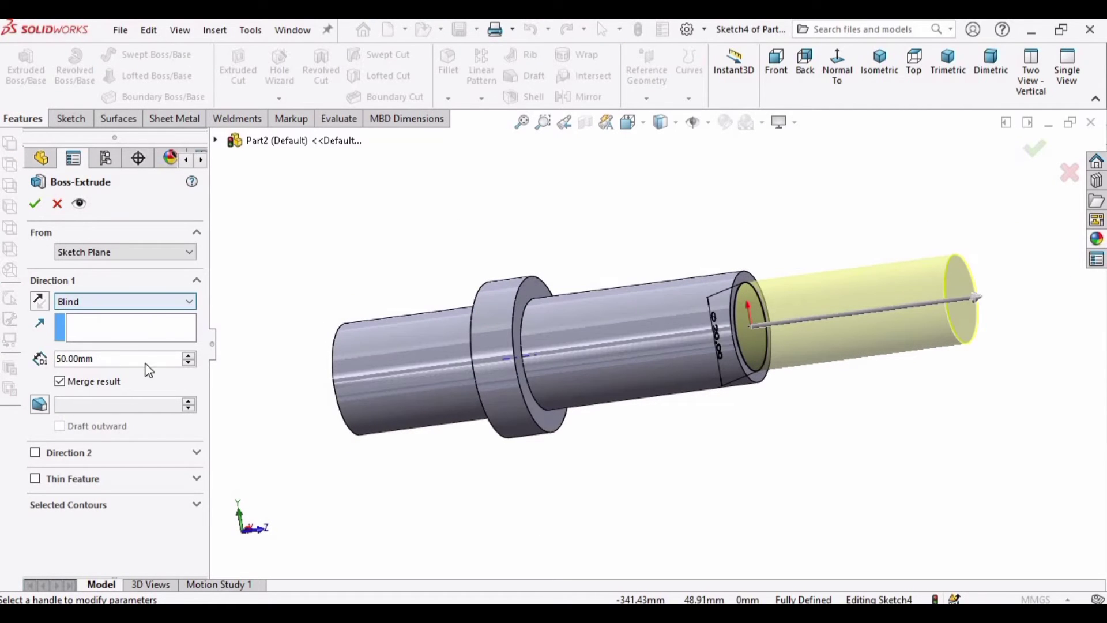
click(189, 363)
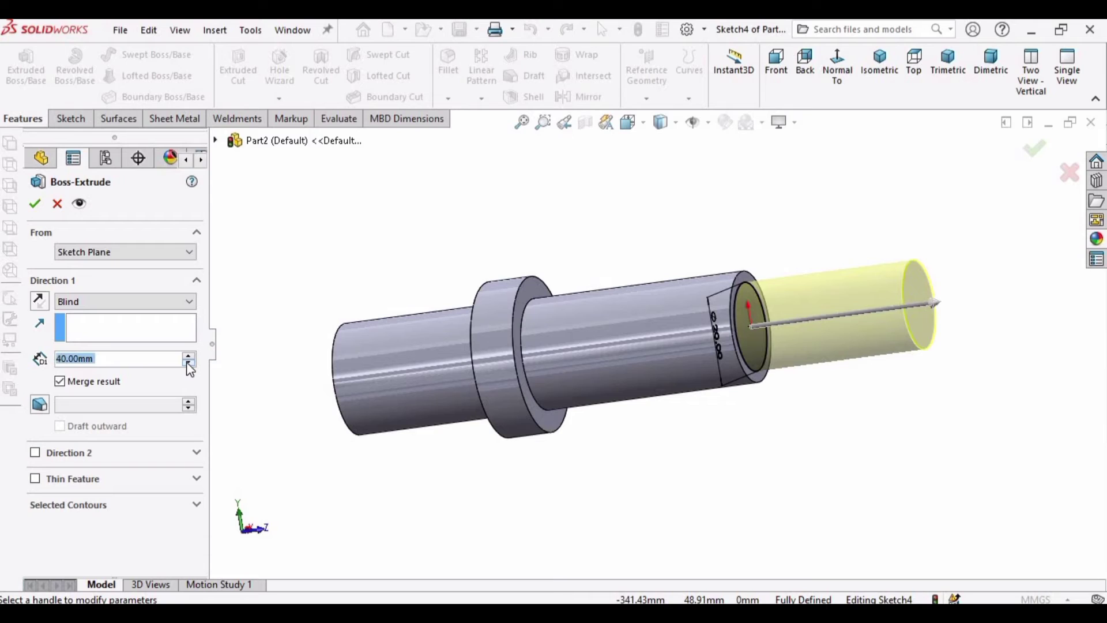
double_click(188, 363)
double_click(189, 355)
click(34, 205)
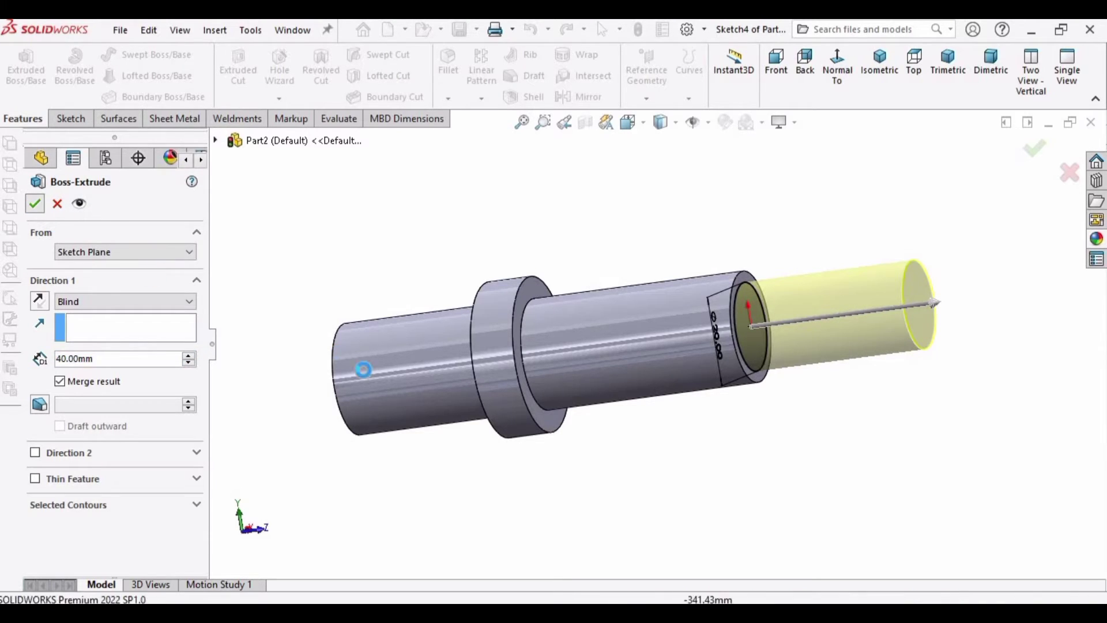
middle_drag(399, 349, 472, 276)
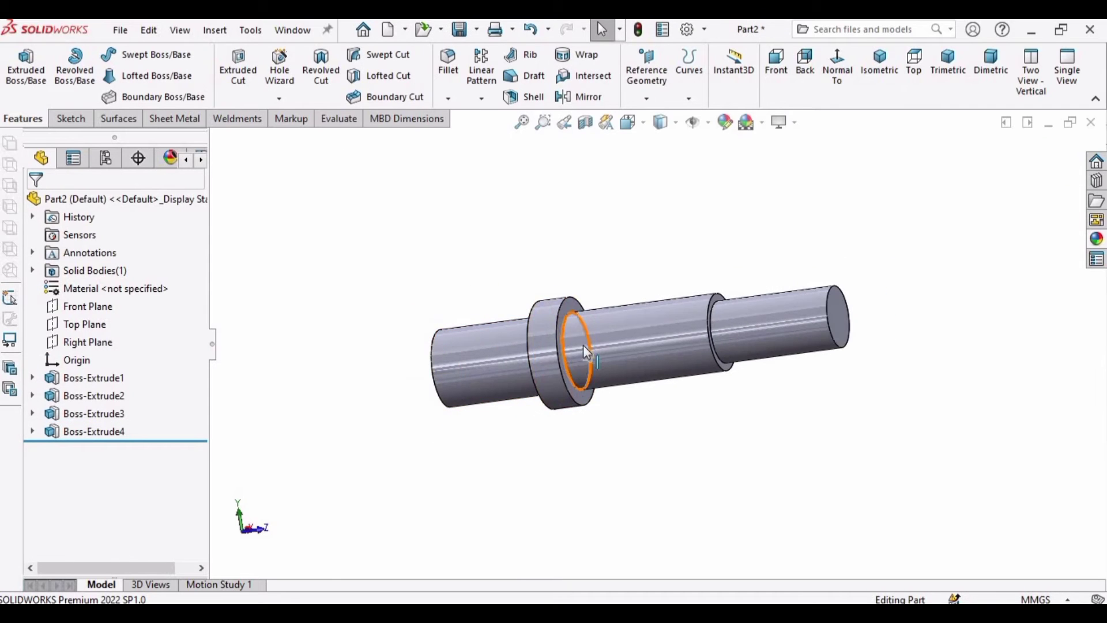
middle_drag(583, 345, 805, 318)
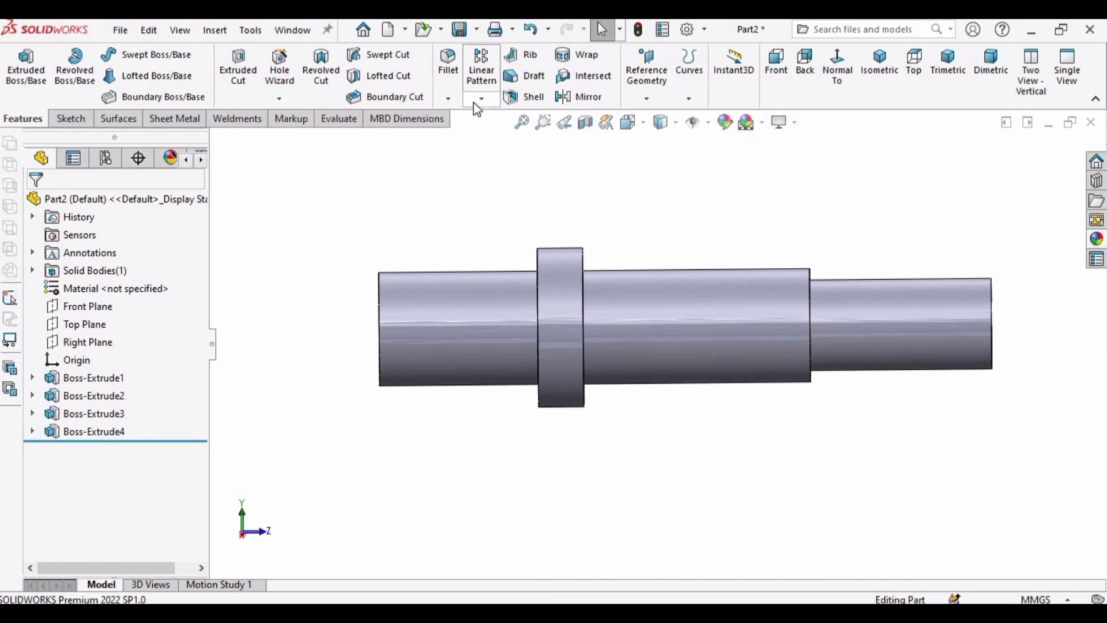
Step: Start a 1 mm chamfer on the shaft's end edge and the shoulder edge
click(448, 99)
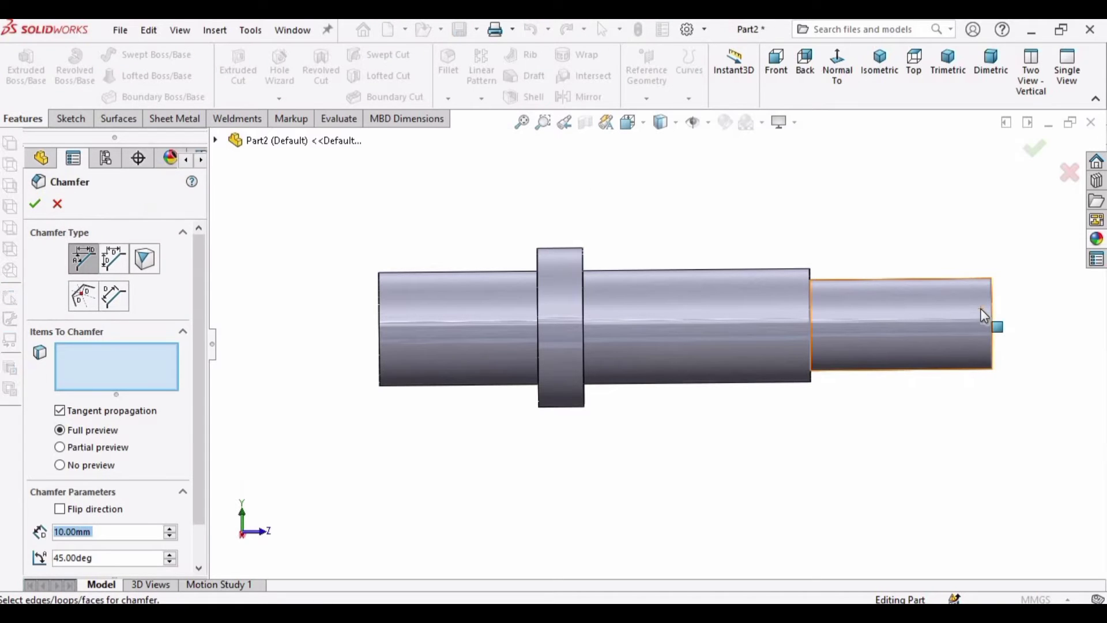
scroll(928, 323, up, 2)
scroll(783, 323, down, 4)
mouse_move(740, 330)
middle_down()
mouse_move(715, 323)
mouse_move(728, 315)
middle_up()
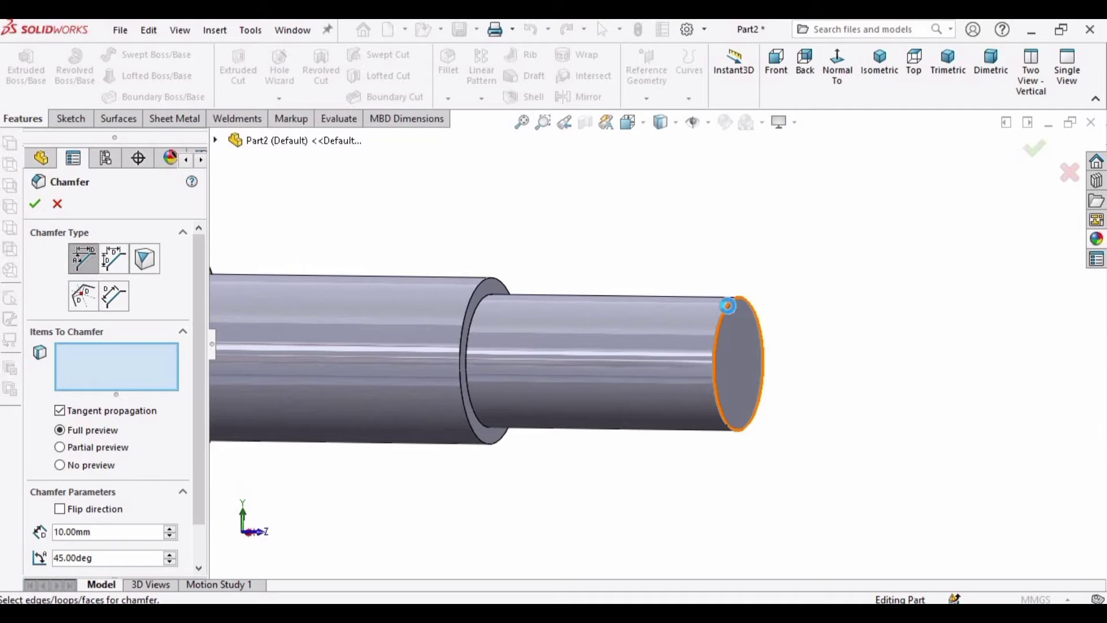
click(728, 305)
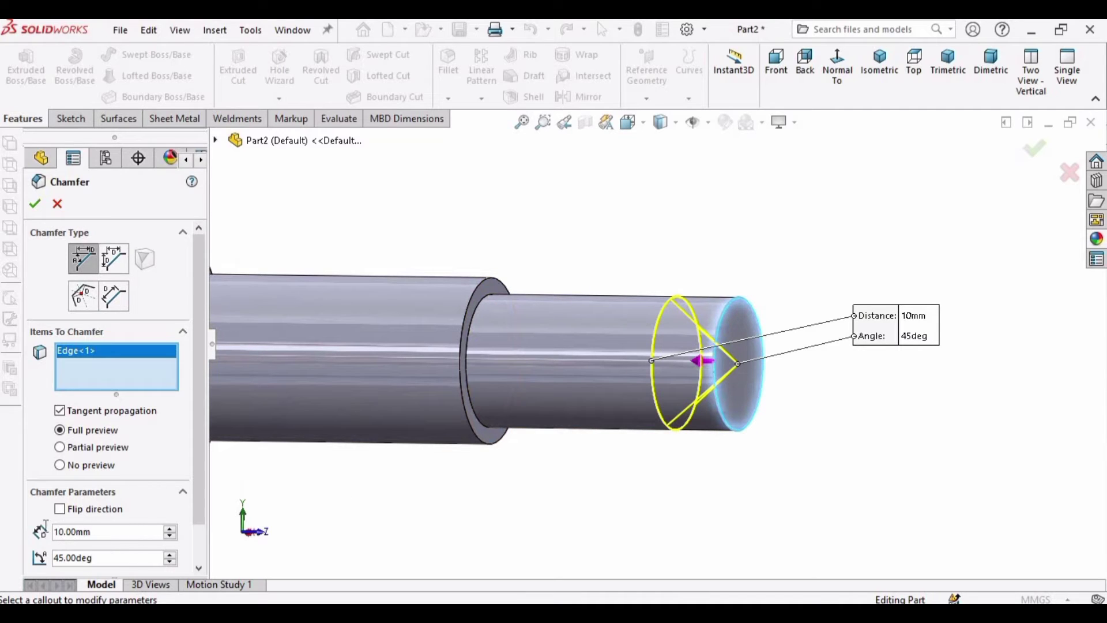
text(1)
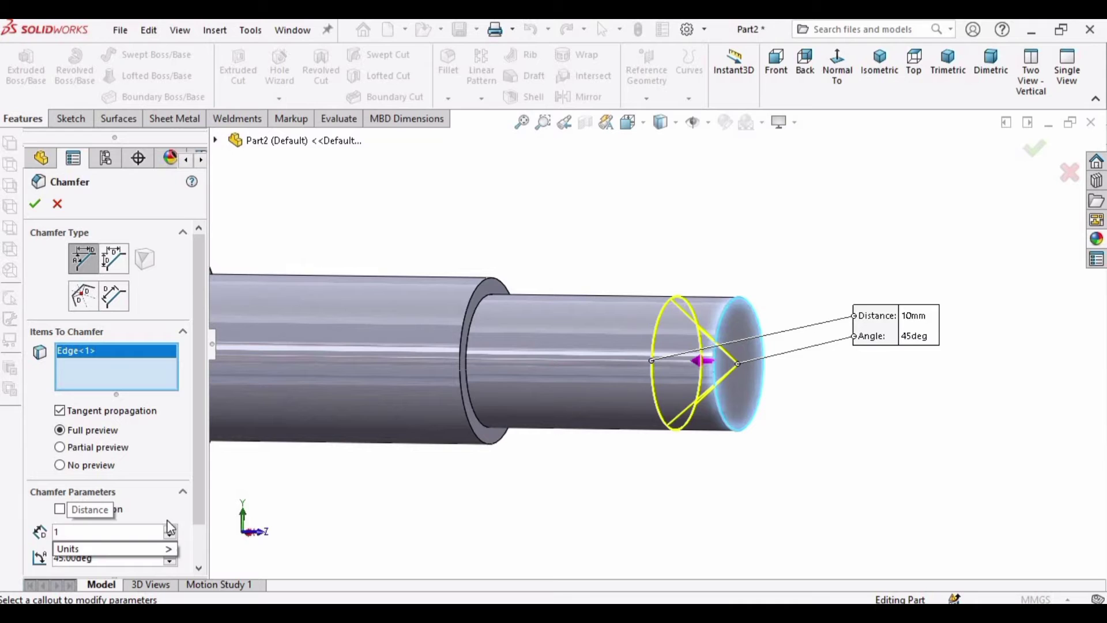
key(Return)
scroll(504, 309, down, 5)
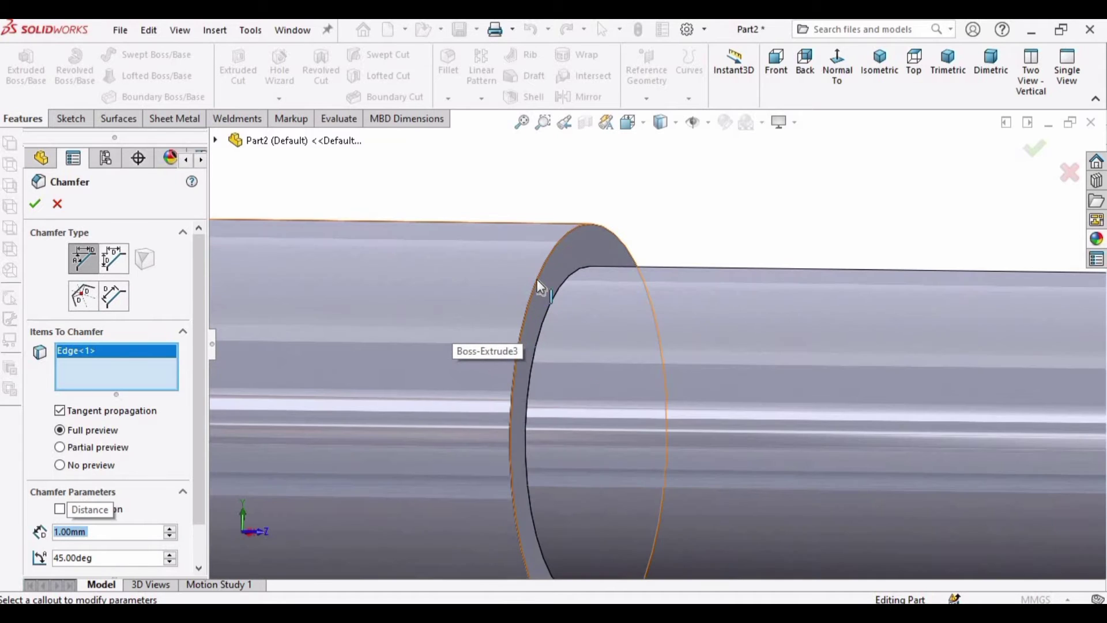
click(540, 285)
Step: Add both collar edges and the far end edge, then apply the 1 mm × 45° chamfer
scroll(367, 346, up, 3)
scroll(516, 377, down, 2)
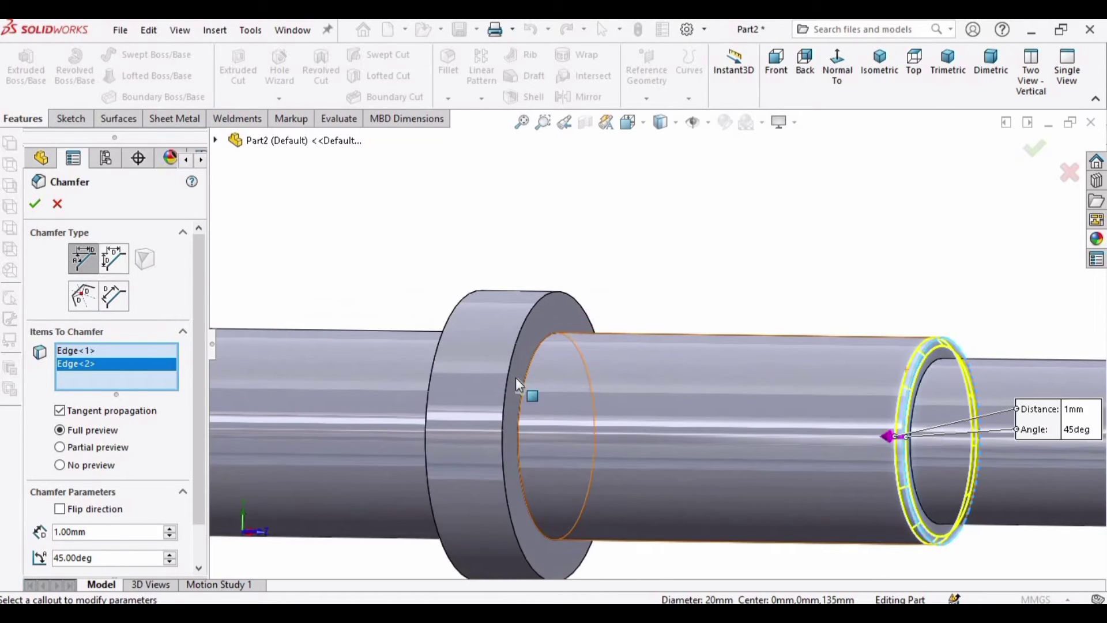
scroll(515, 377, down, 2)
click(538, 337)
middle_drag(499, 354, 361, 242)
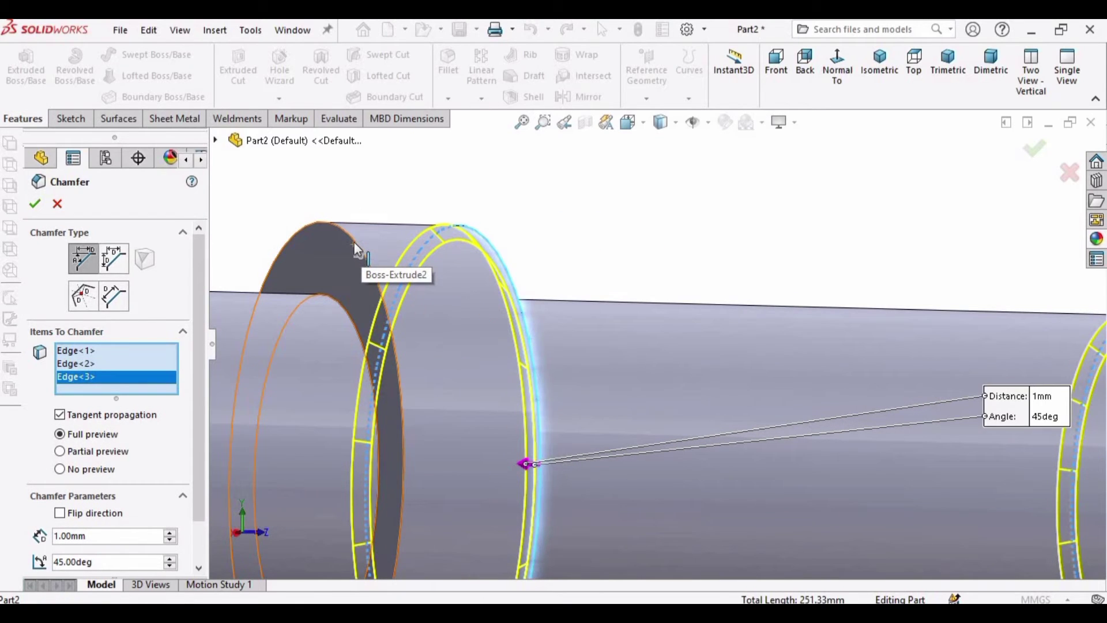
click(354, 241)
scroll(337, 310, up, 5)
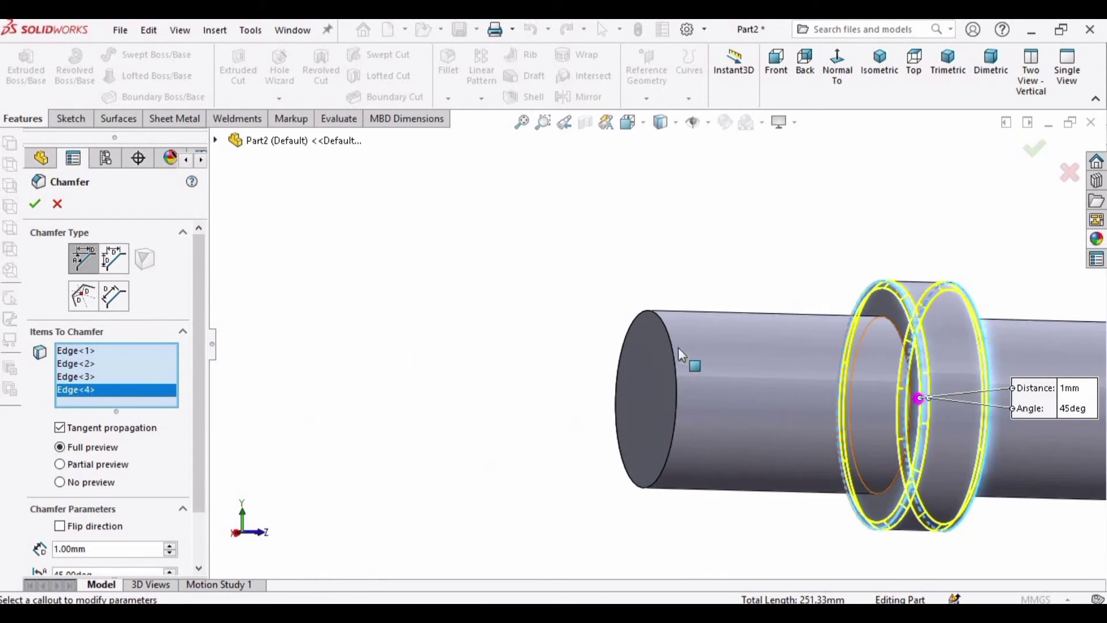
scroll(640, 292, down, 5)
click(645, 288)
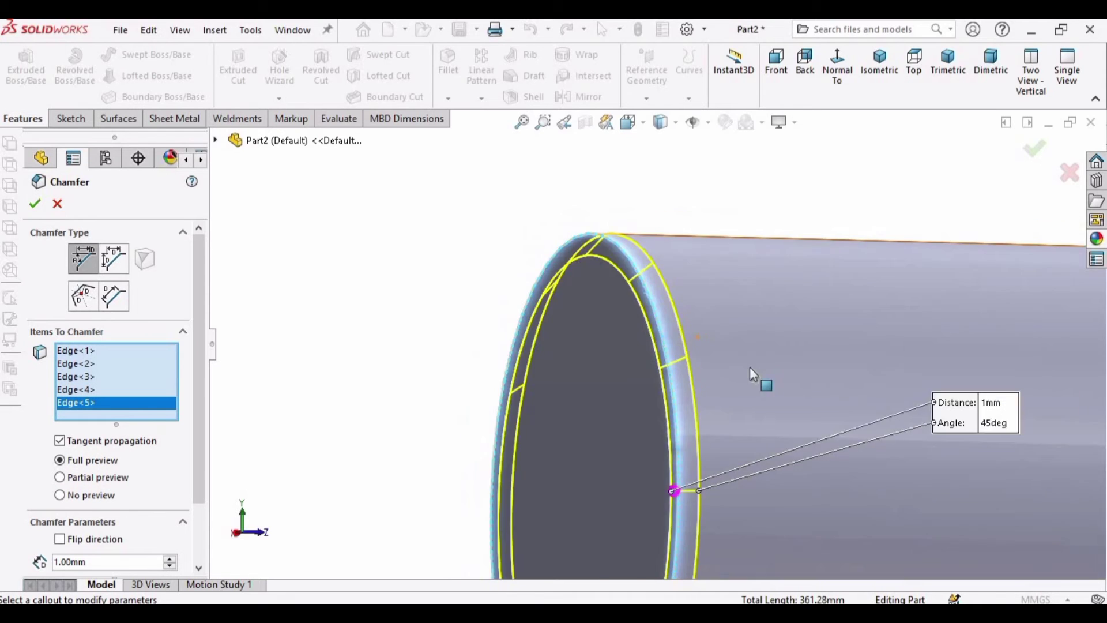
scroll(749, 367, up, 6)
middle_drag(663, 415, 611, 420)
click(33, 205)
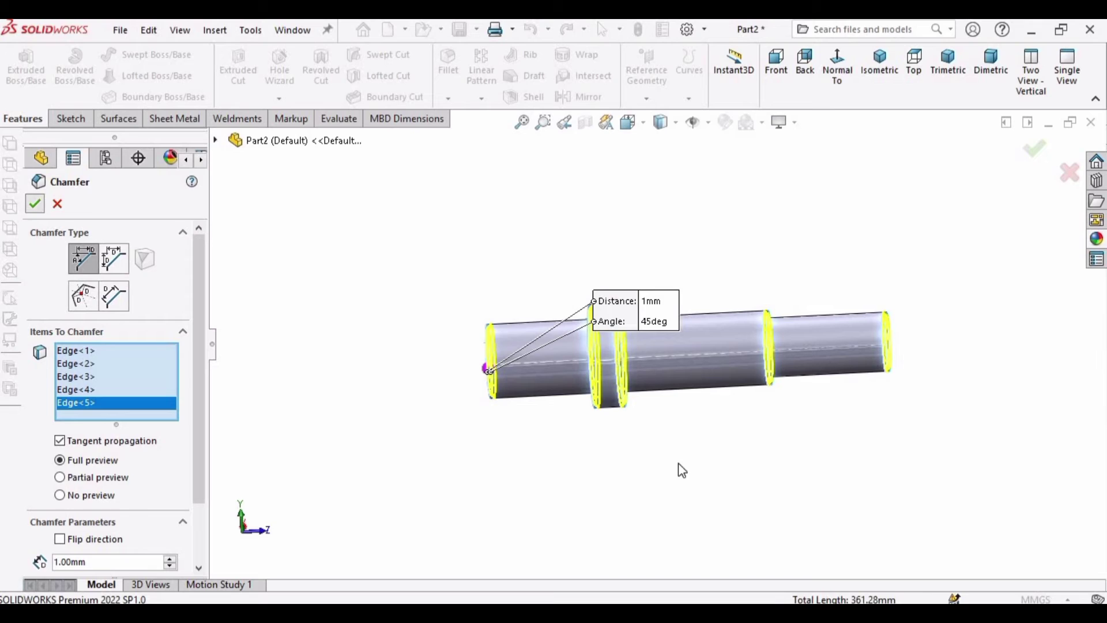
scroll(632, 359, down, 3)
middle_drag(632, 359, 623, 395)
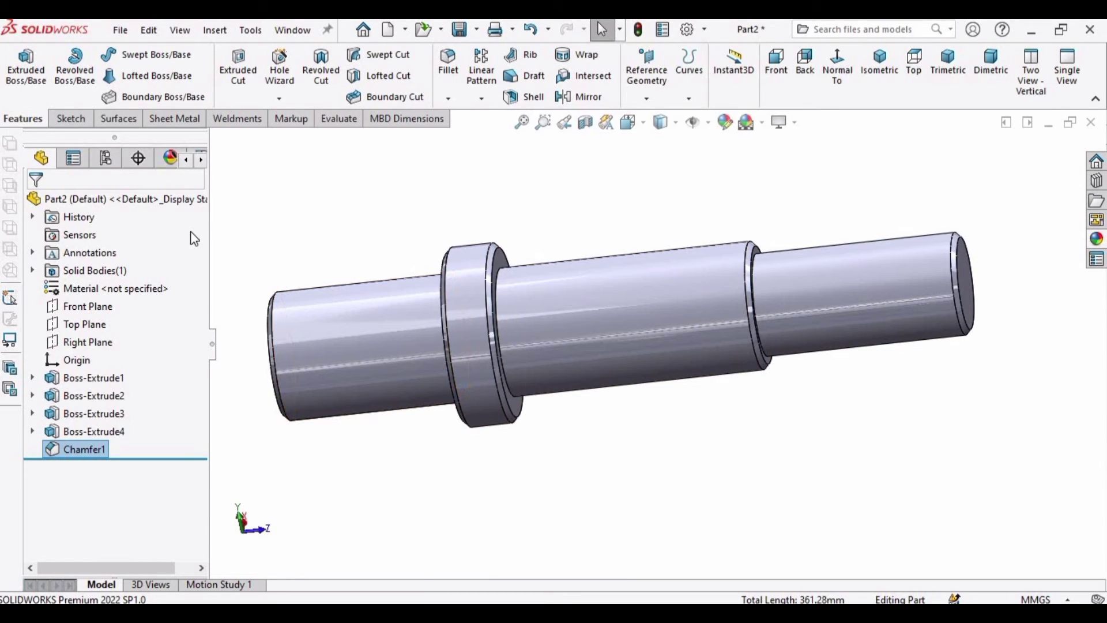
Step: Start Sketch5 on the Right Plane for the keyway outline
scroll(485, 376, up, 2)
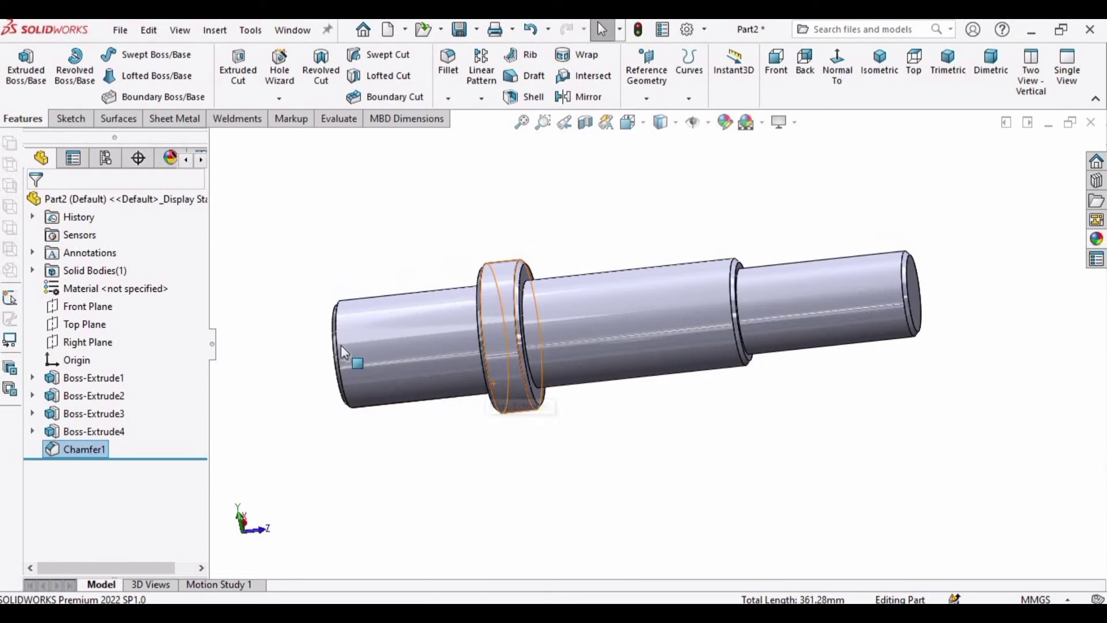
click(402, 321)
key(Escape)
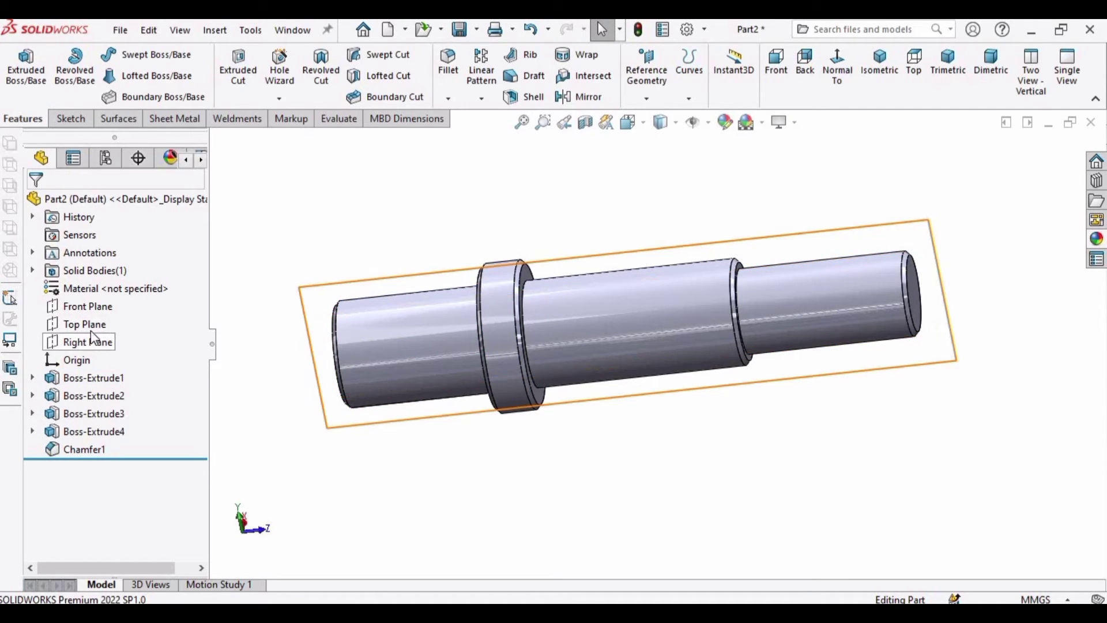
click(89, 326)
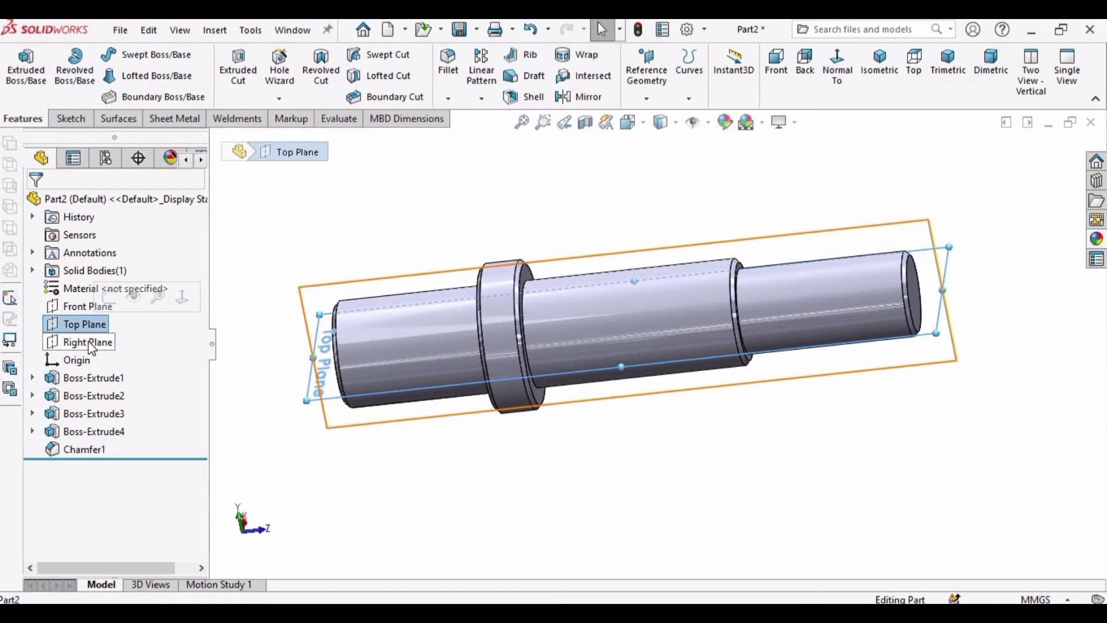
click(91, 343)
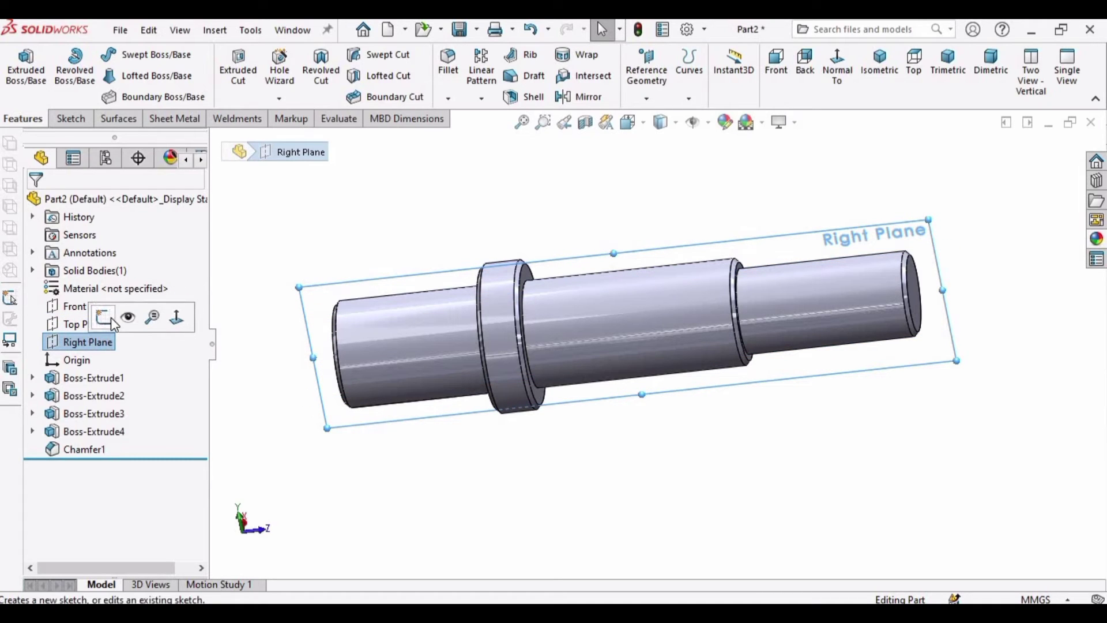
click(105, 317)
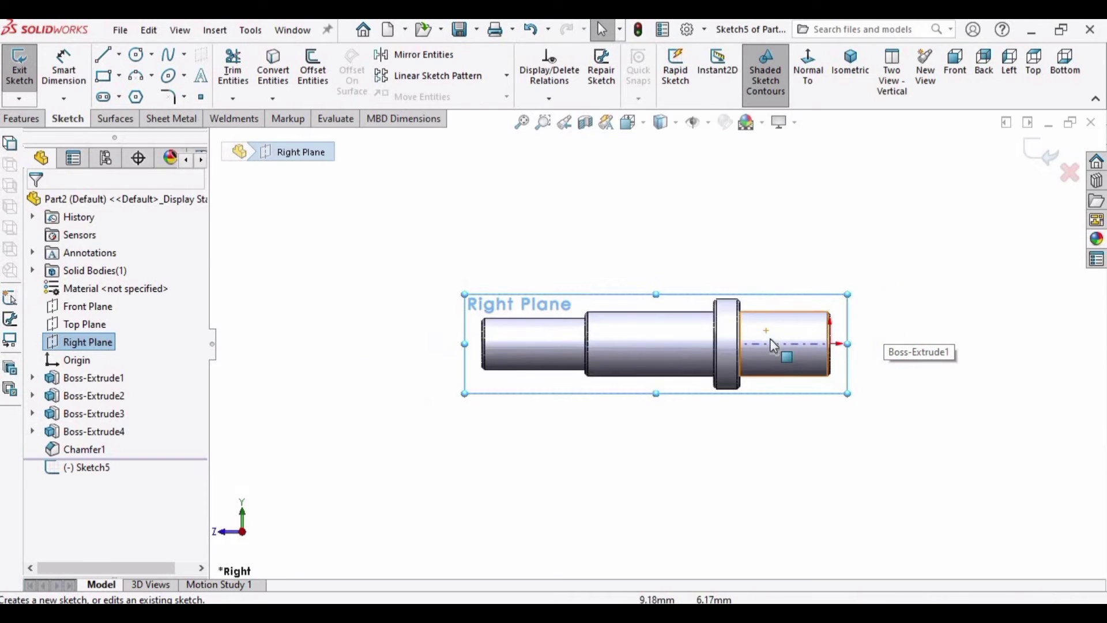
scroll(710, 336, down, 3)
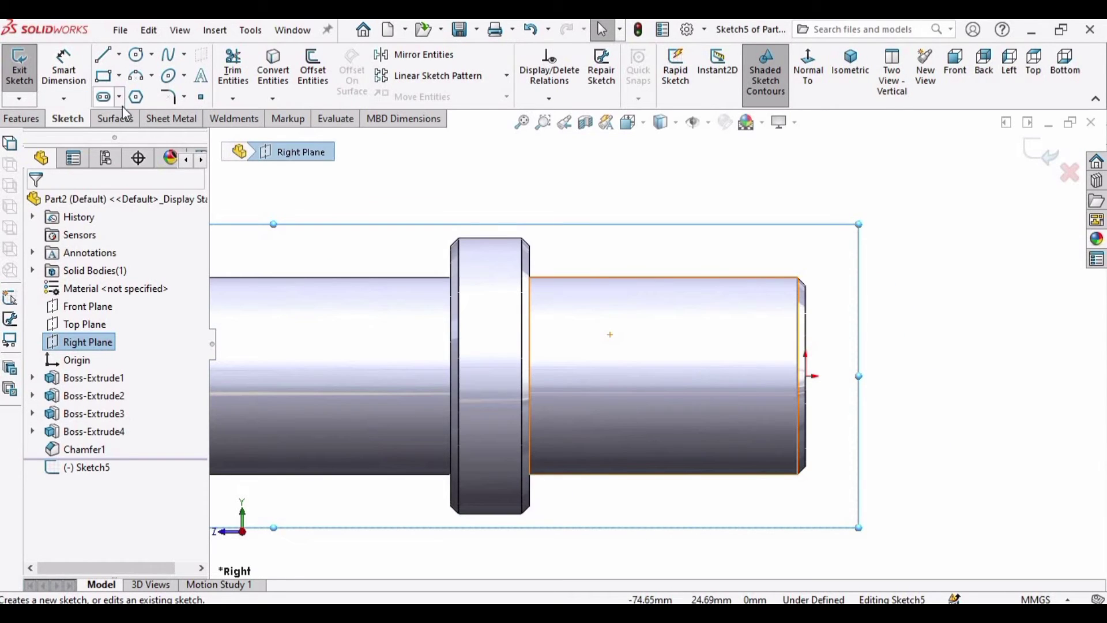
Step: Draw a Straight Slot centered on the shaft axis at the smaller step's right end
click(120, 98)
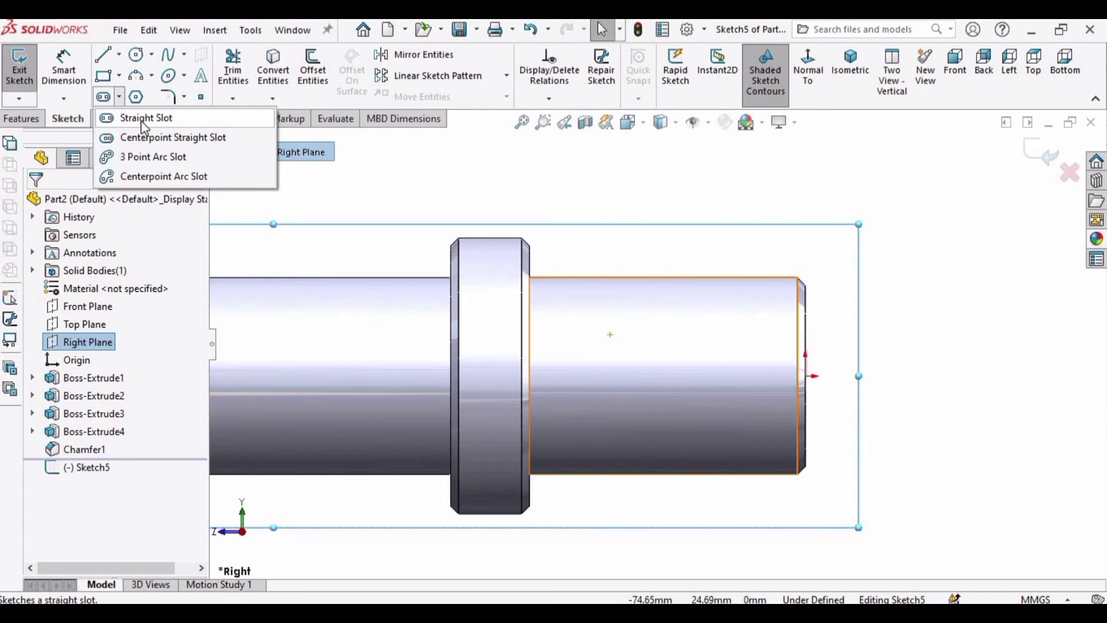
click(141, 120)
scroll(753, 316, down, 2)
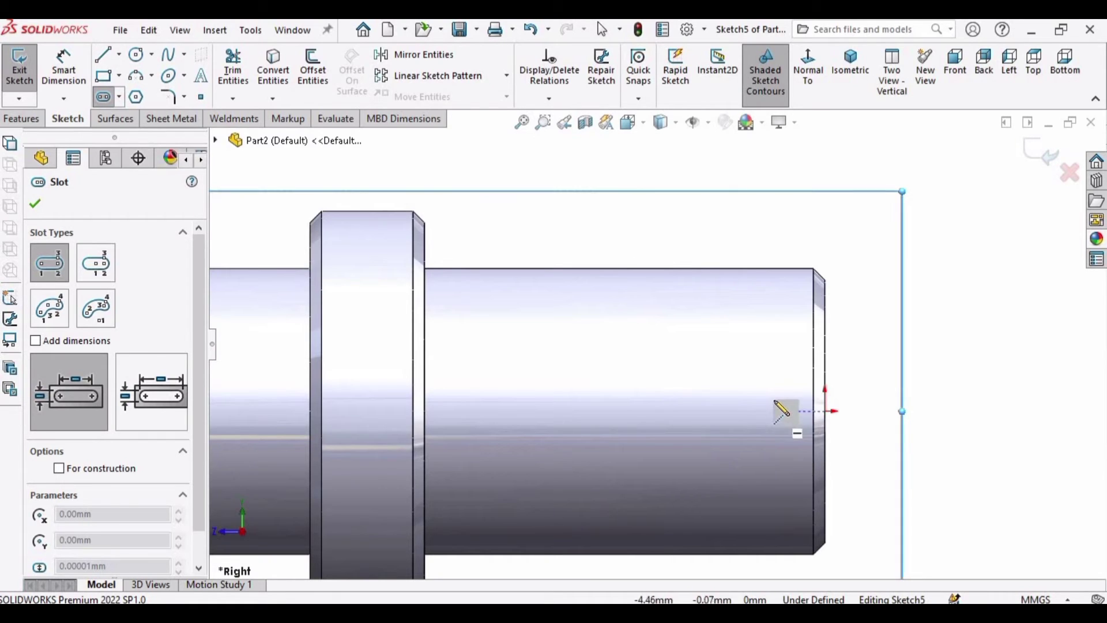
click(774, 411)
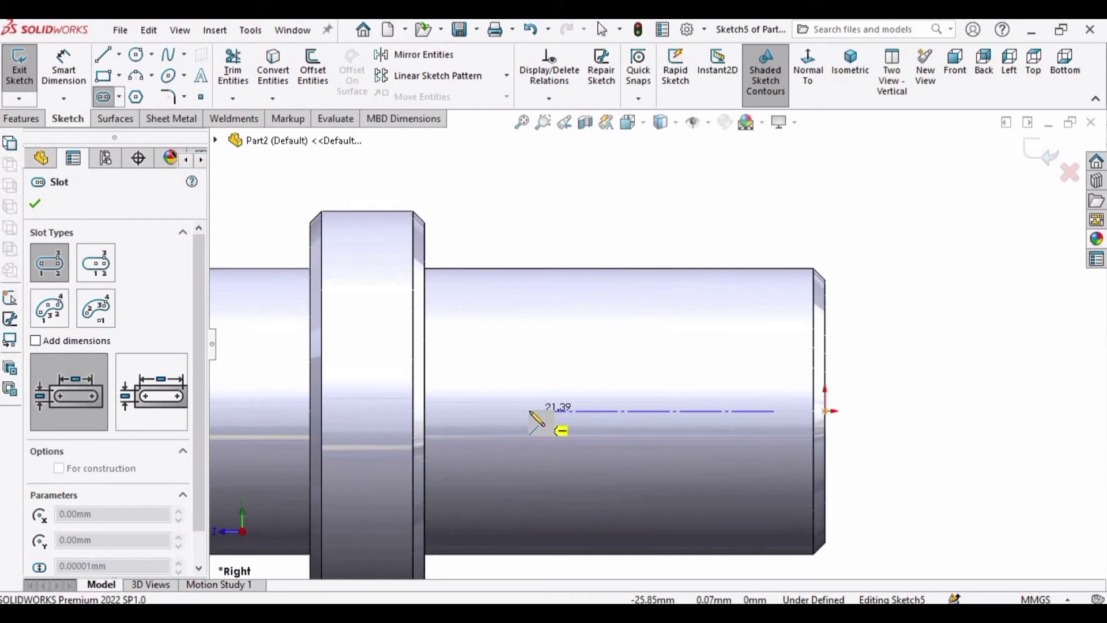
click(529, 410)
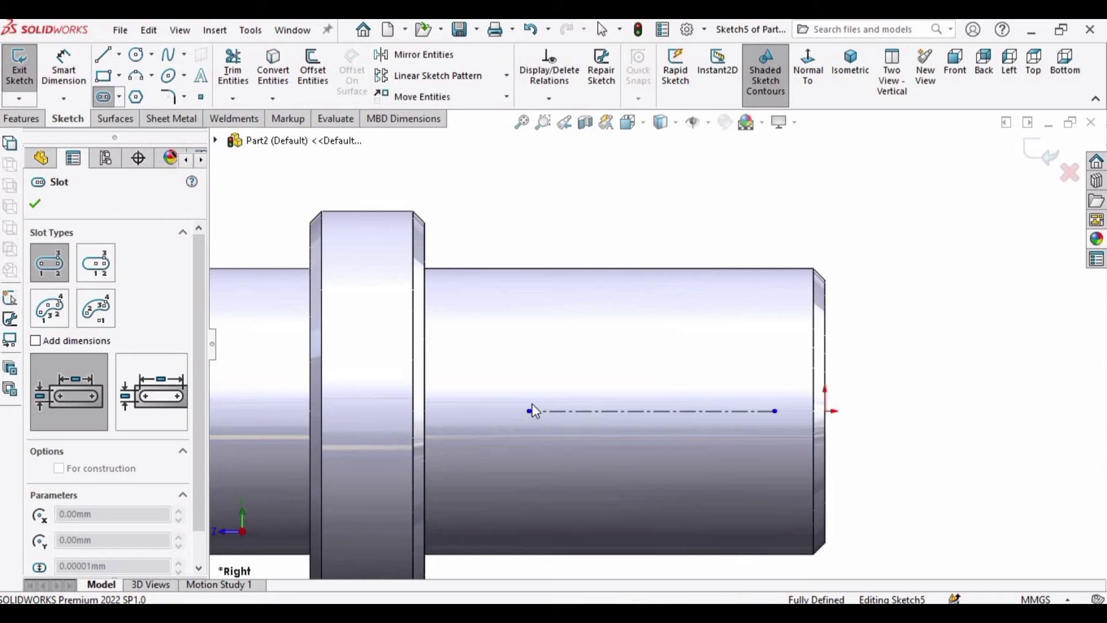
click(533, 383)
click(533, 383)
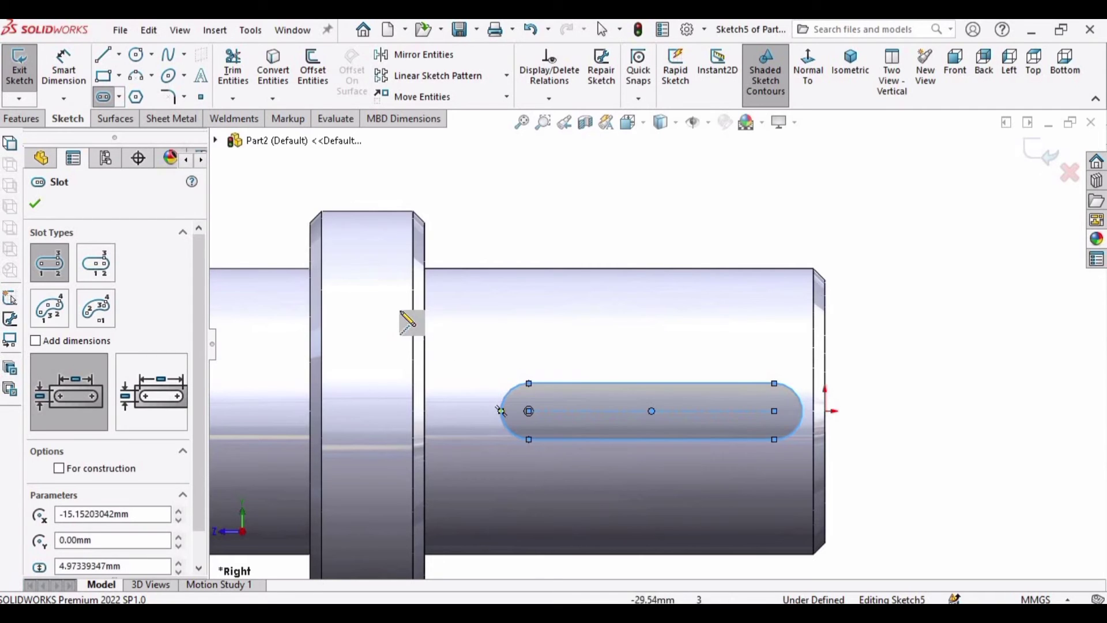
Step: Dimension the slot's right arc centre 5 mm from the shaft end
click(64, 68)
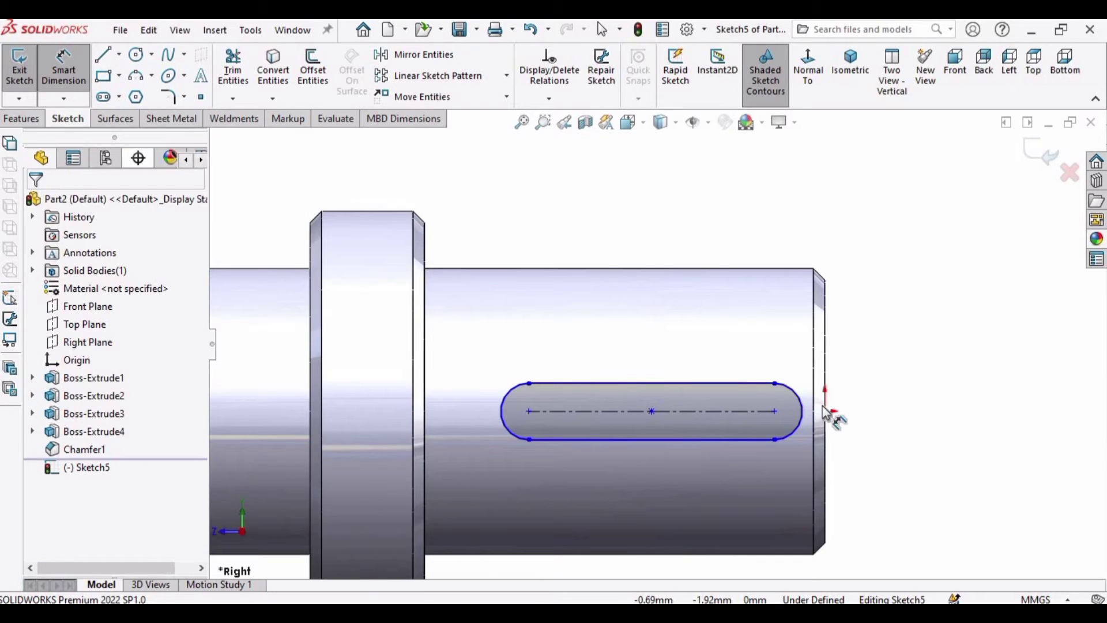
scroll(835, 415, down, 2)
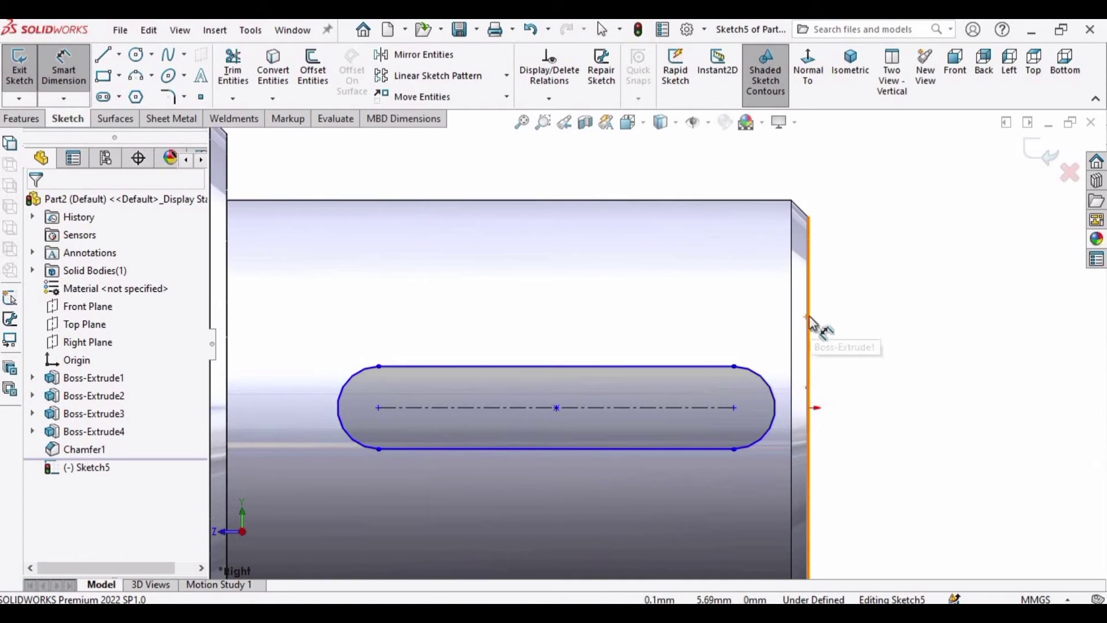
click(810, 326)
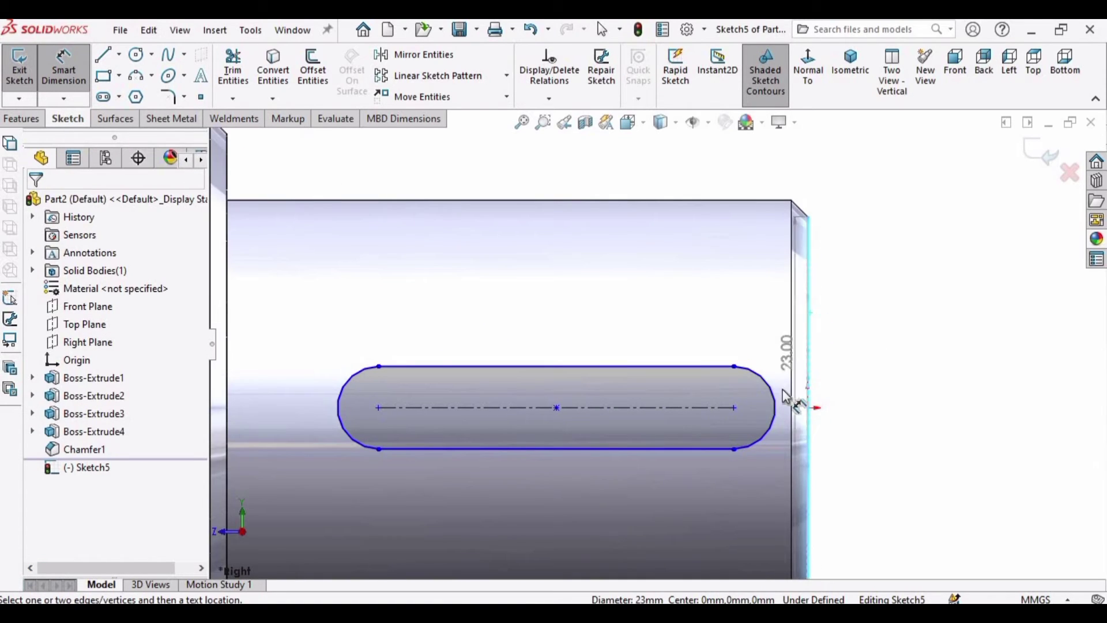
click(733, 407)
scroll(741, 309, up, 3)
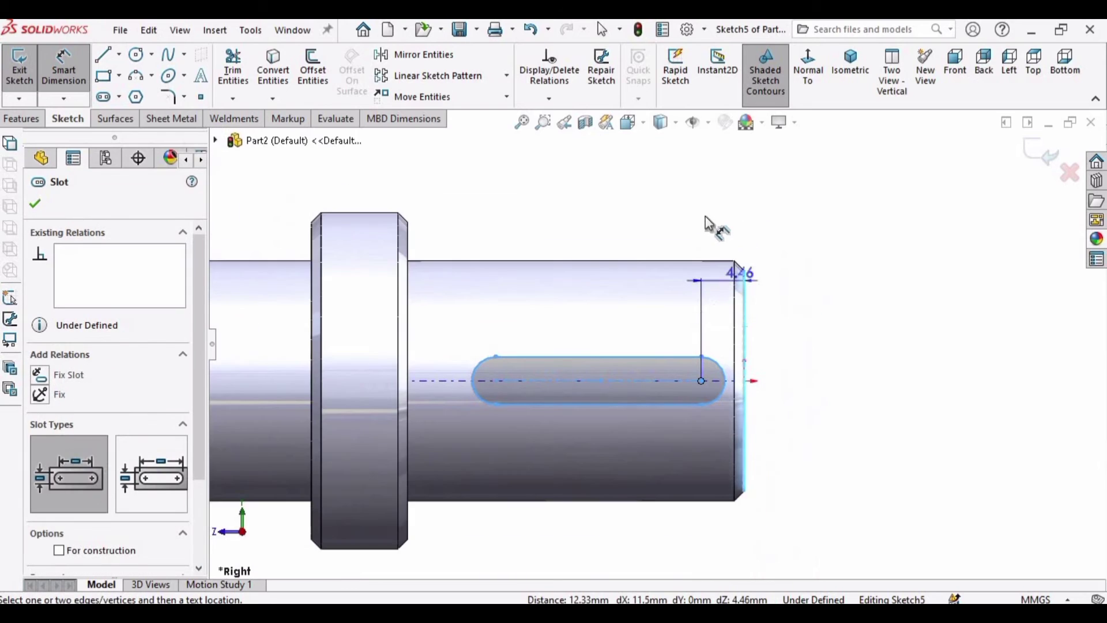
click(709, 305)
text(5)
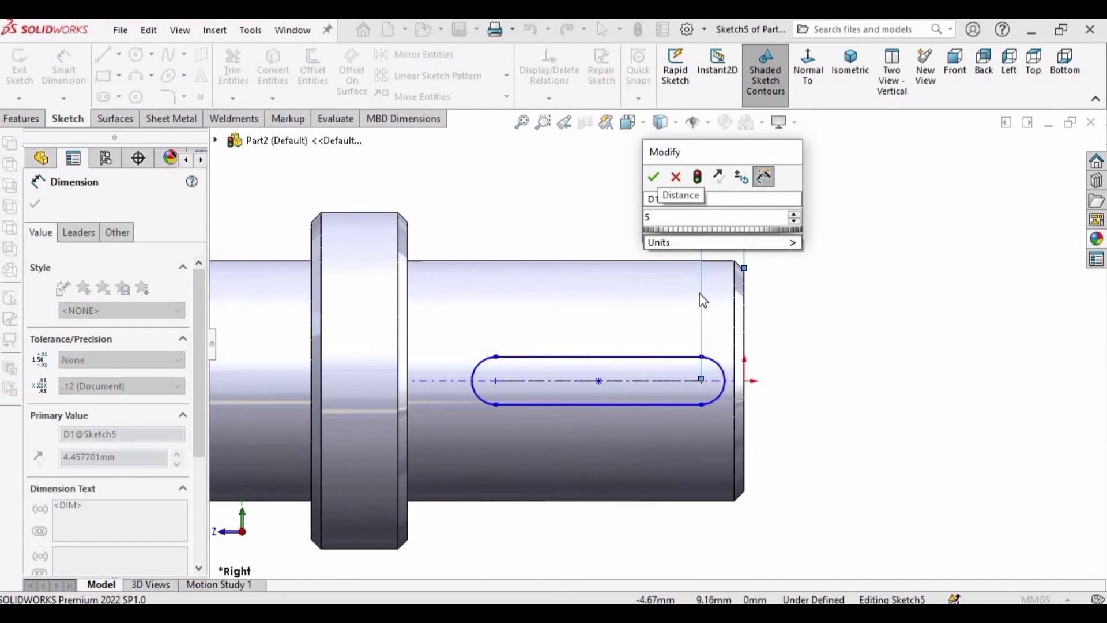
key(Return)
Step: Set the slot length dimension to 20 mm
scroll(704, 389, down, 2)
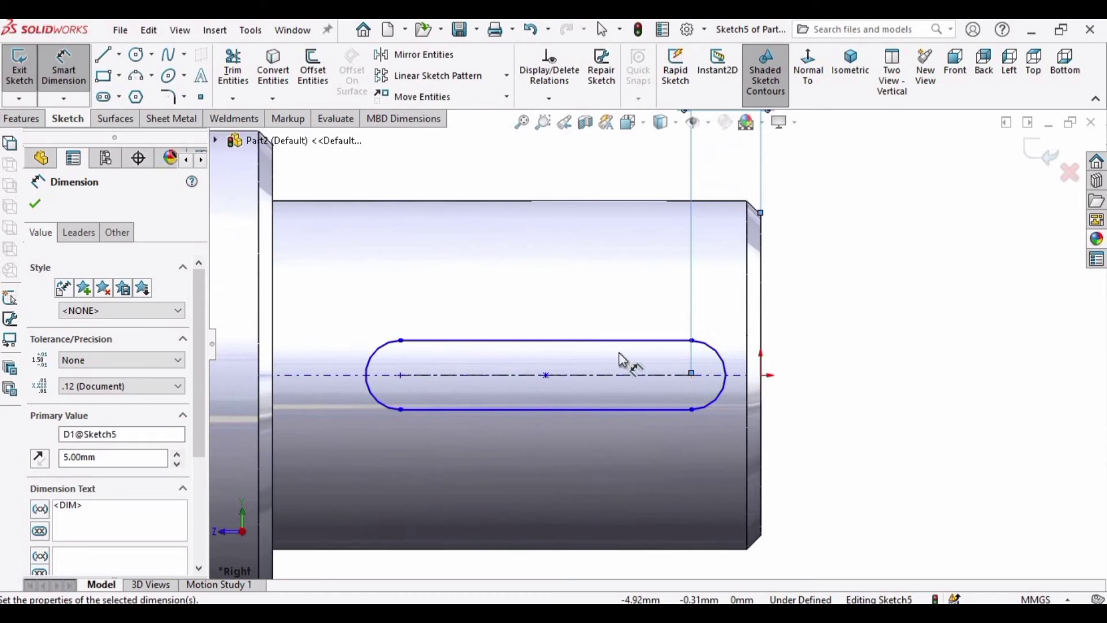
scroll(620, 344, up, 2)
click(625, 342)
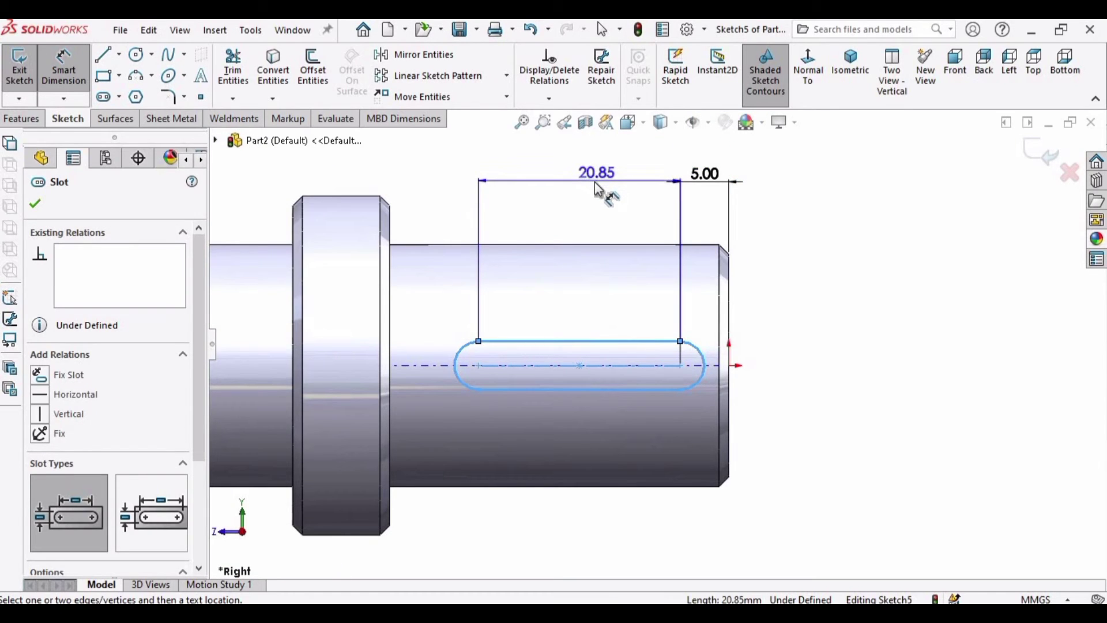
click(598, 189)
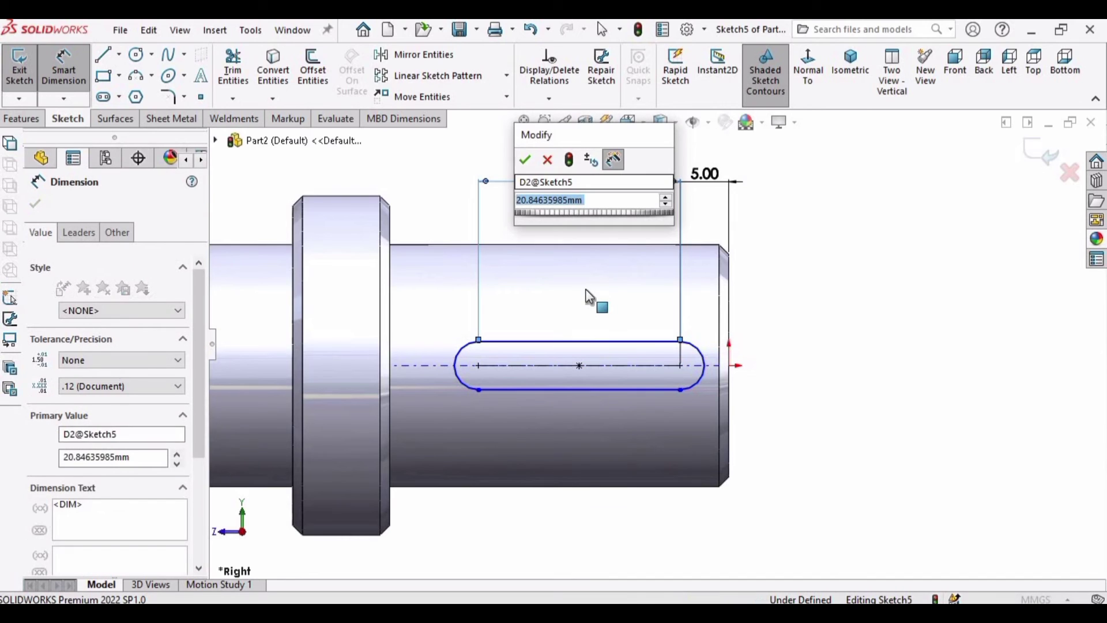
text(20)
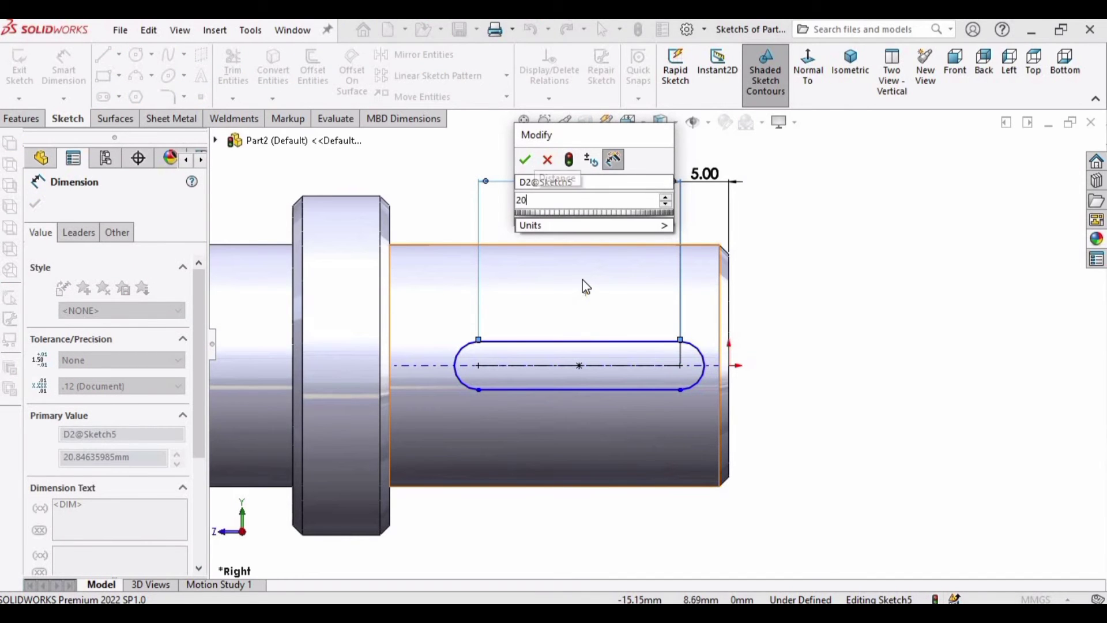
key(BackSpace)
key(BackSpace)
text(15)
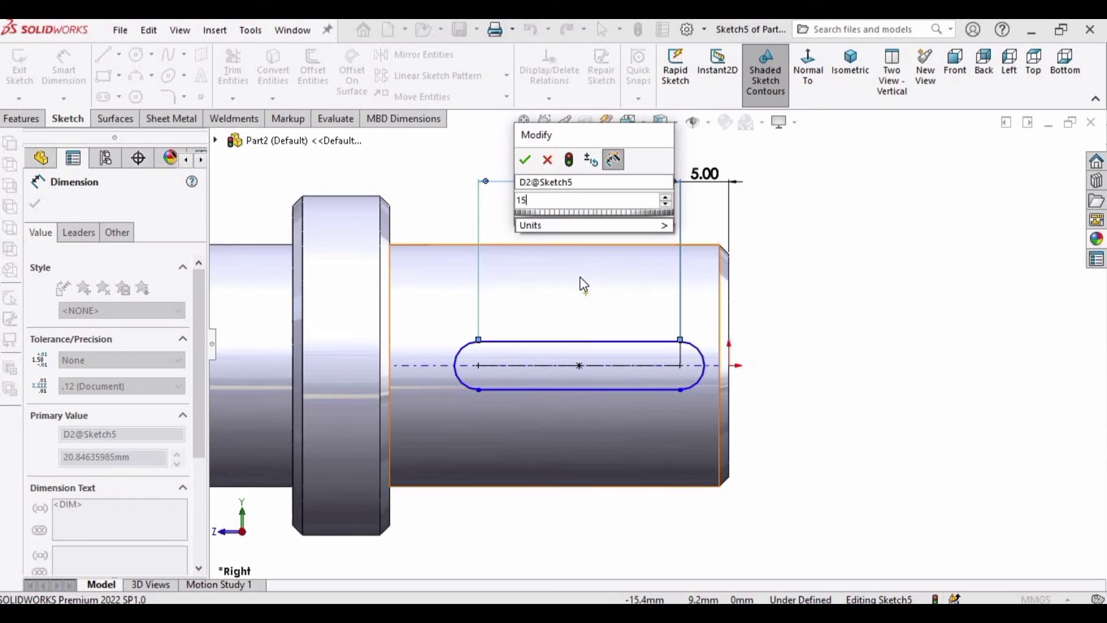
key(Return)
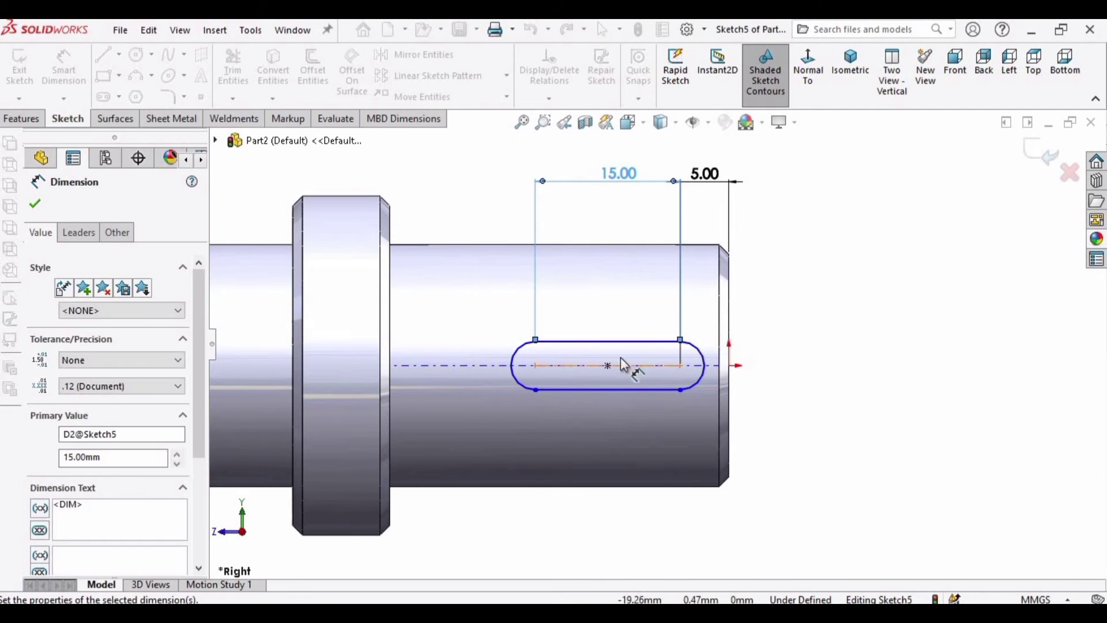
scroll(651, 346, down, 1)
scroll(658, 337, up, 1)
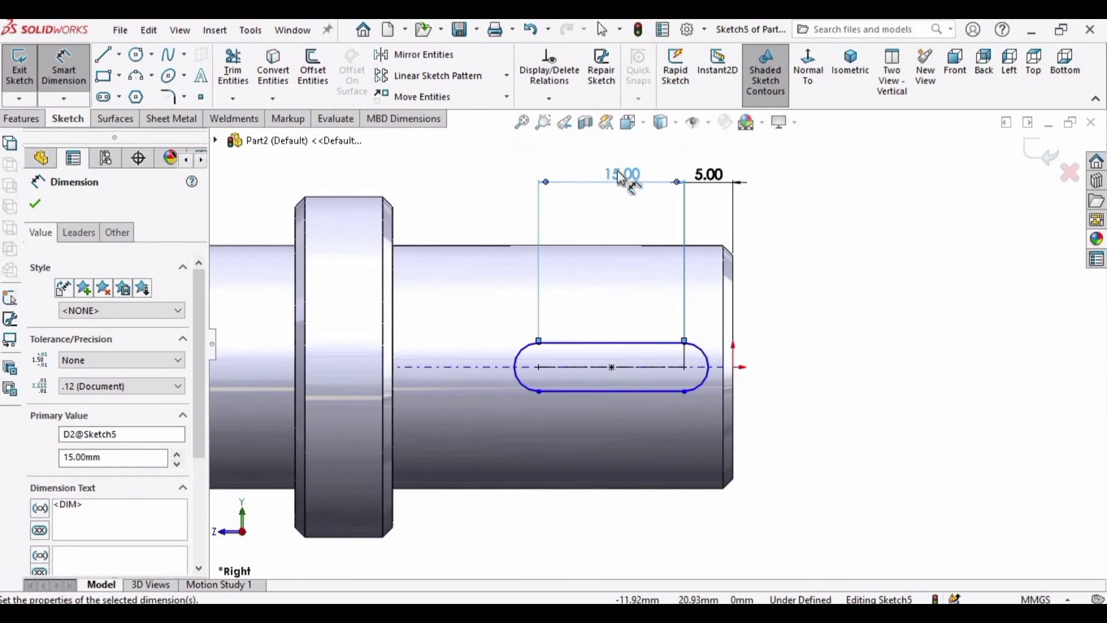
double_click(616, 174)
text(20)
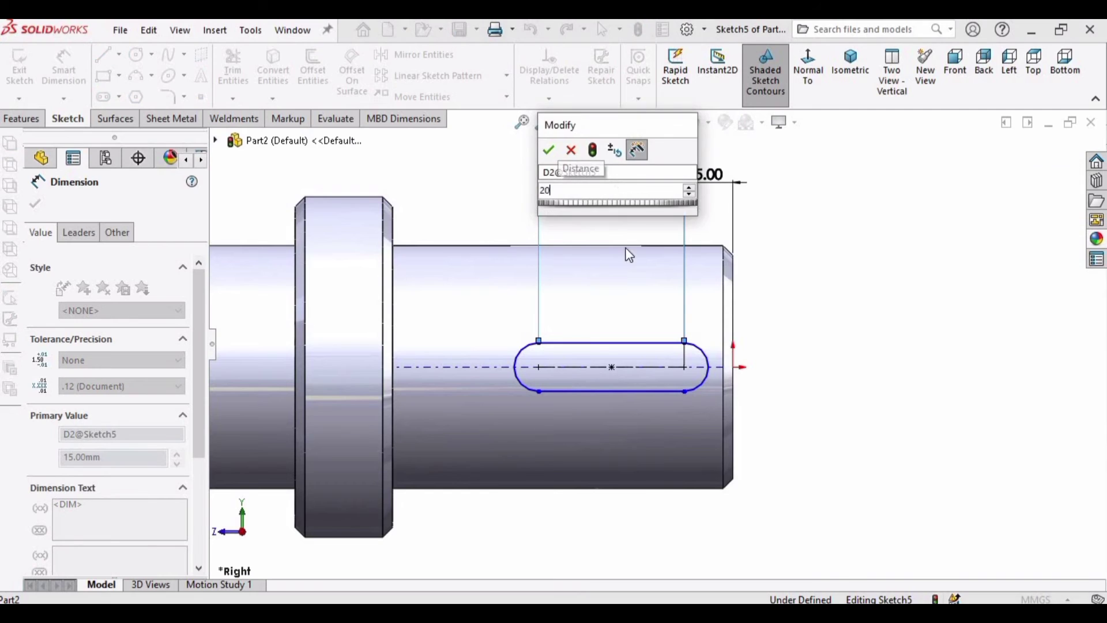
key(Return)
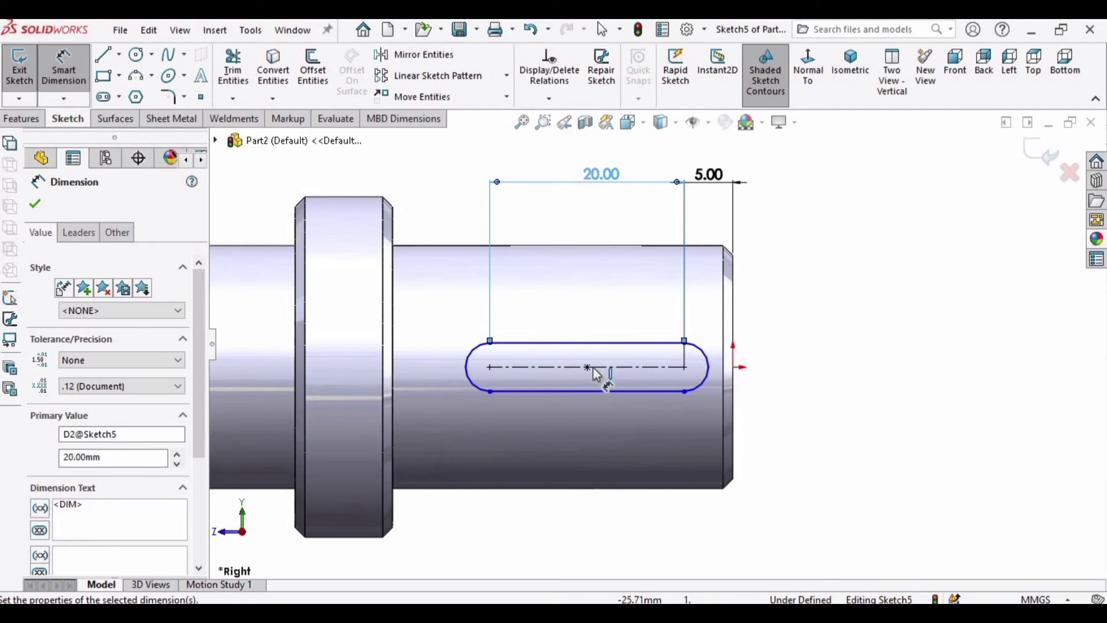
Step: Dimension the slot width to 5 mm, fully defining the sketch
click(661, 344)
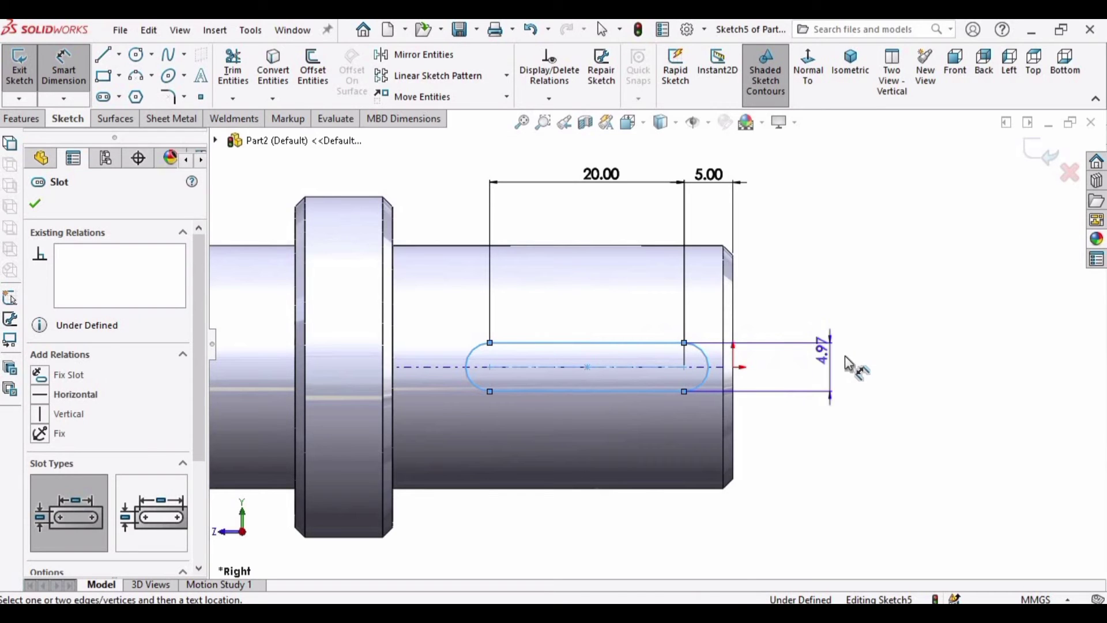
click(803, 476)
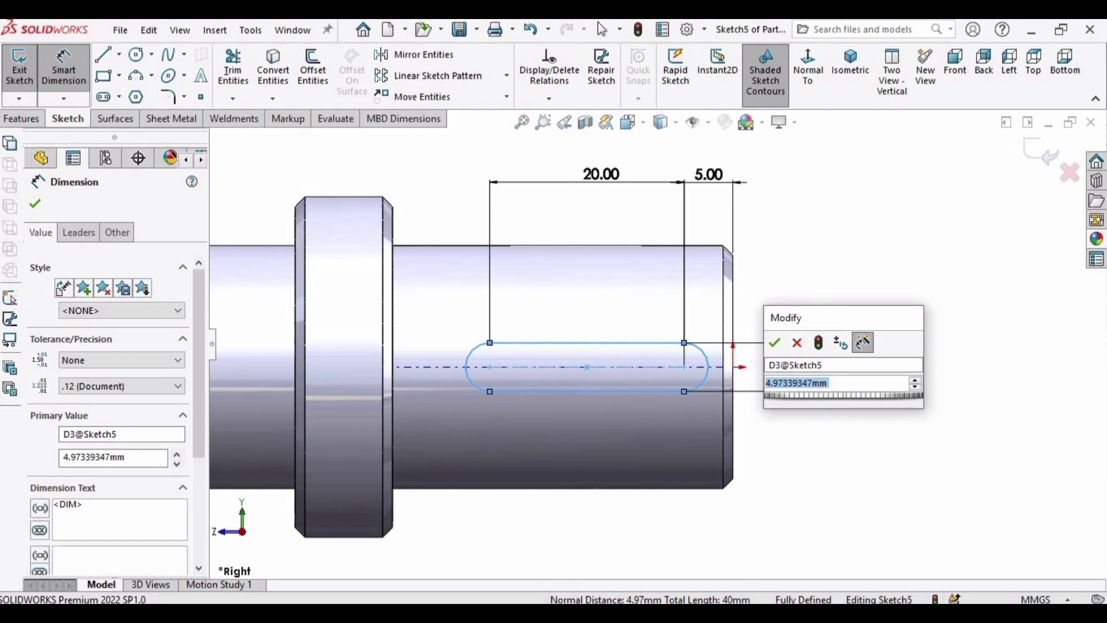
text(5)
key(Return)
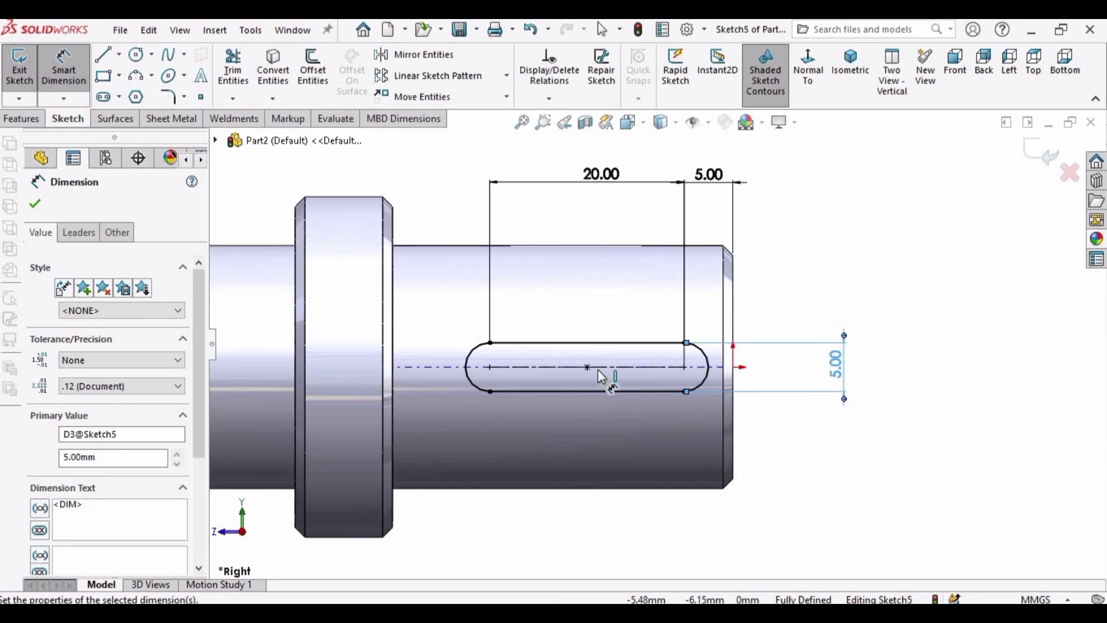
key(Escape)
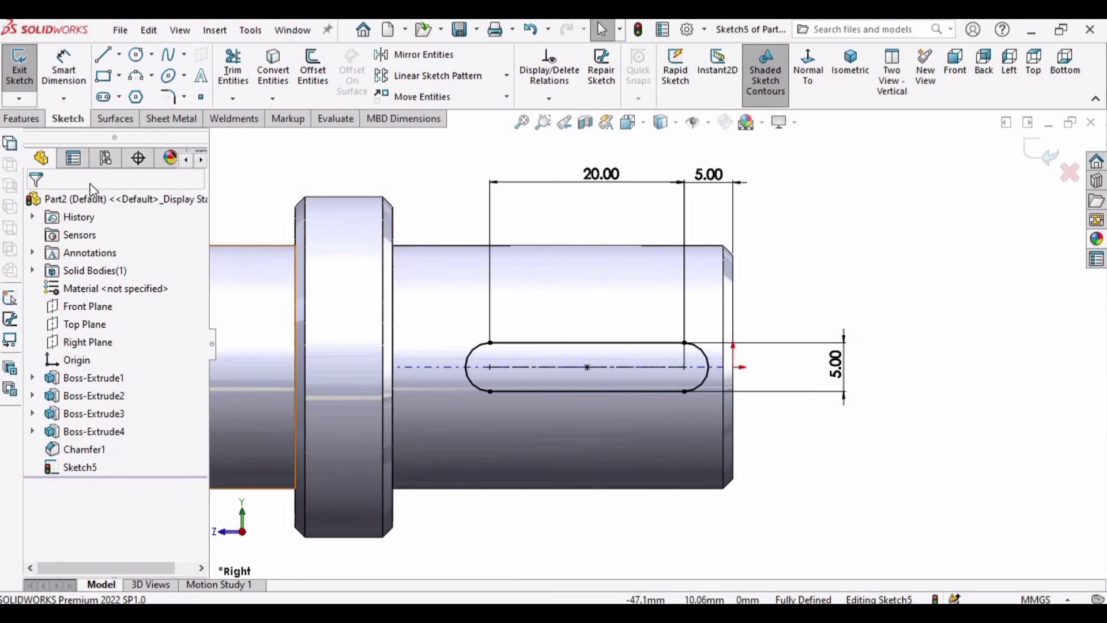
Step: Start an Extruded Cut from the slot sketch, previewing a 40 mm Blind cut
scroll(663, 345, up, 3)
middle_drag(663, 345, 381, 340)
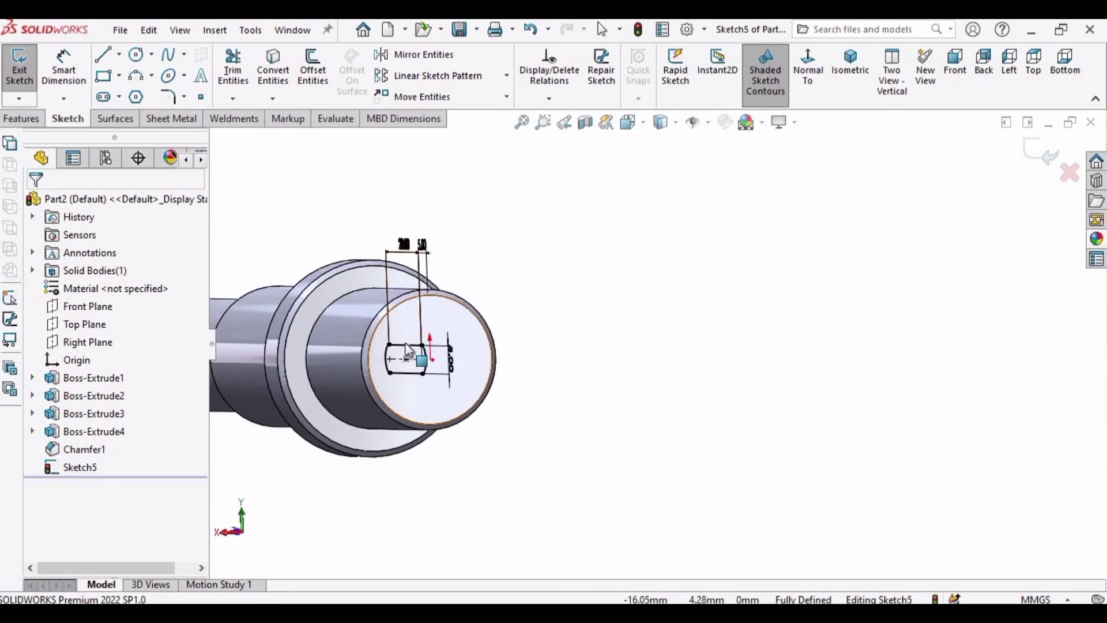
scroll(380, 340, down, 2)
click(23, 118)
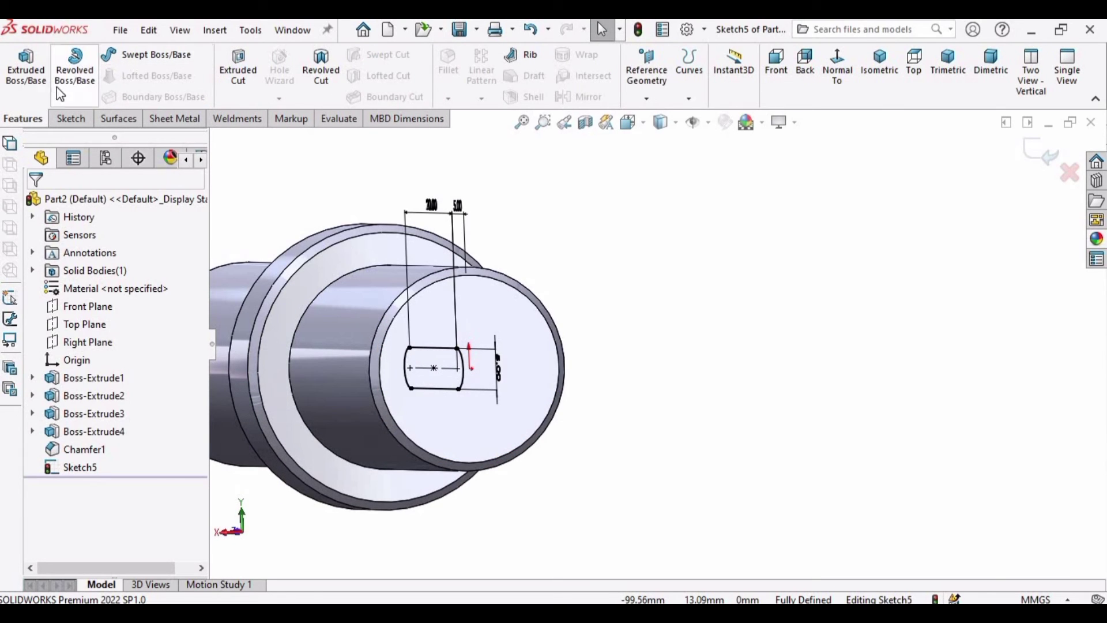
click(231, 73)
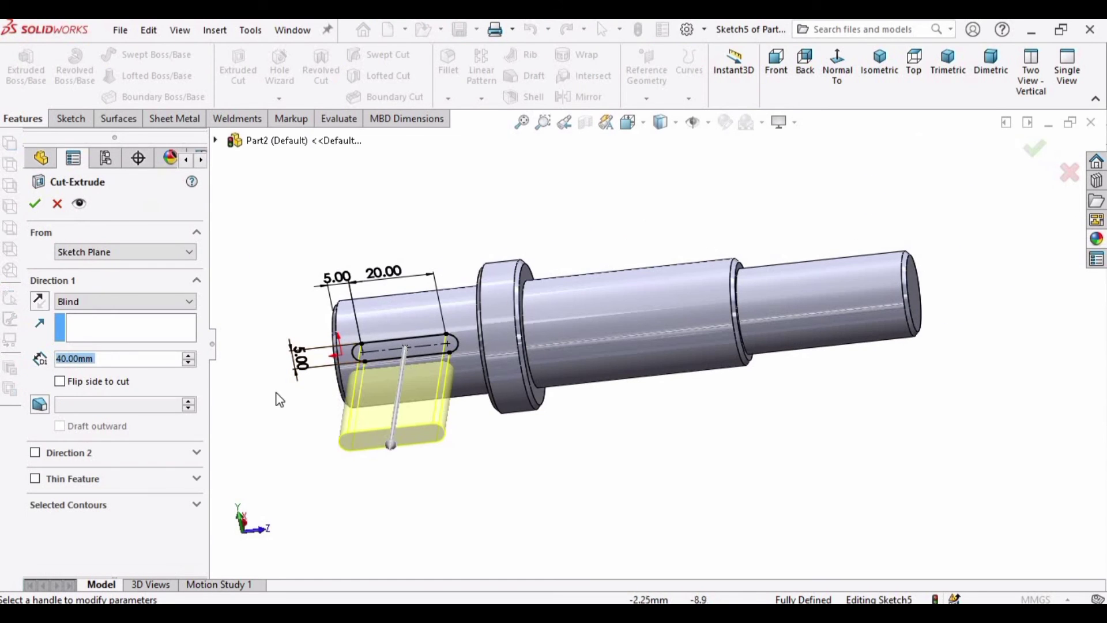
middle_drag(374, 335, 445, 302)
scroll(554, 325, down, 3)
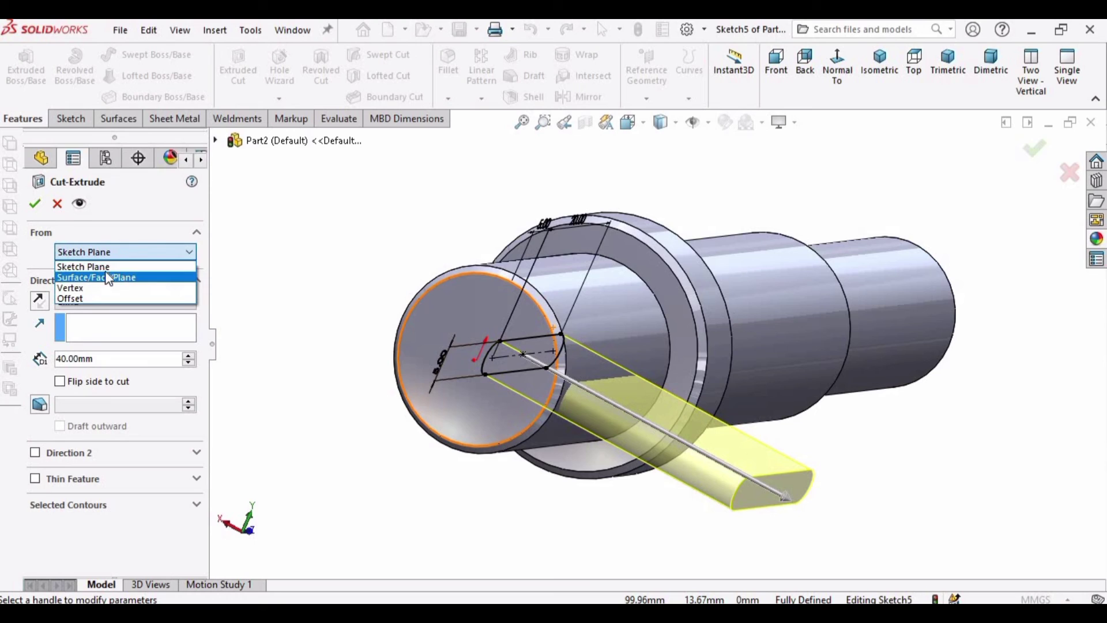
Step: Start the cut from the shaft's cylindrical face with a 5 mm depth
click(102, 279)
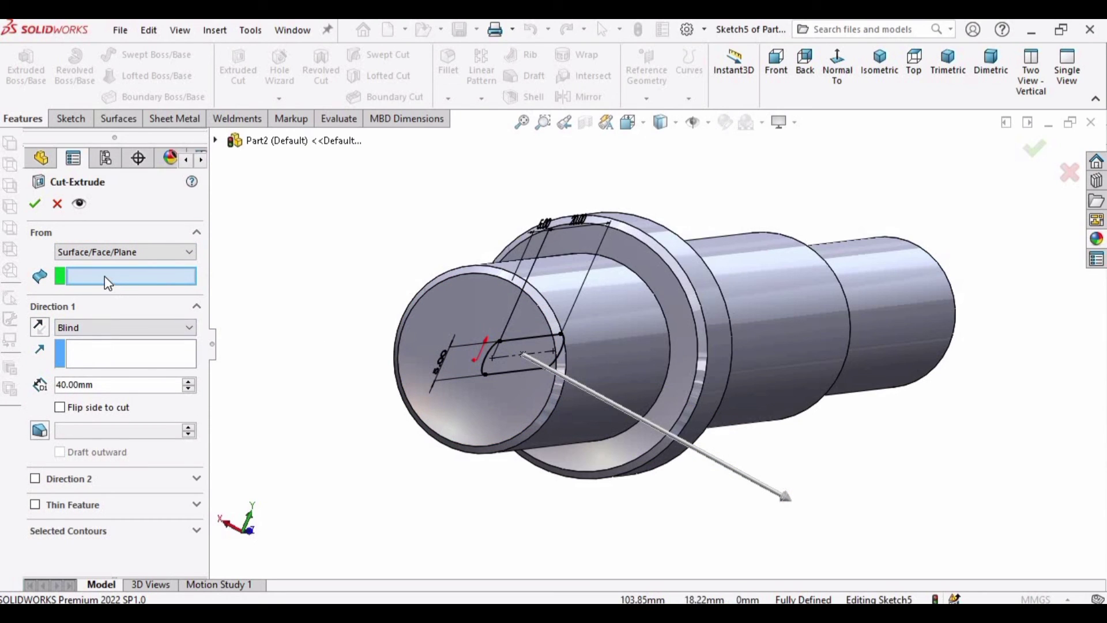
click(105, 277)
scroll(374, 317, down, 3)
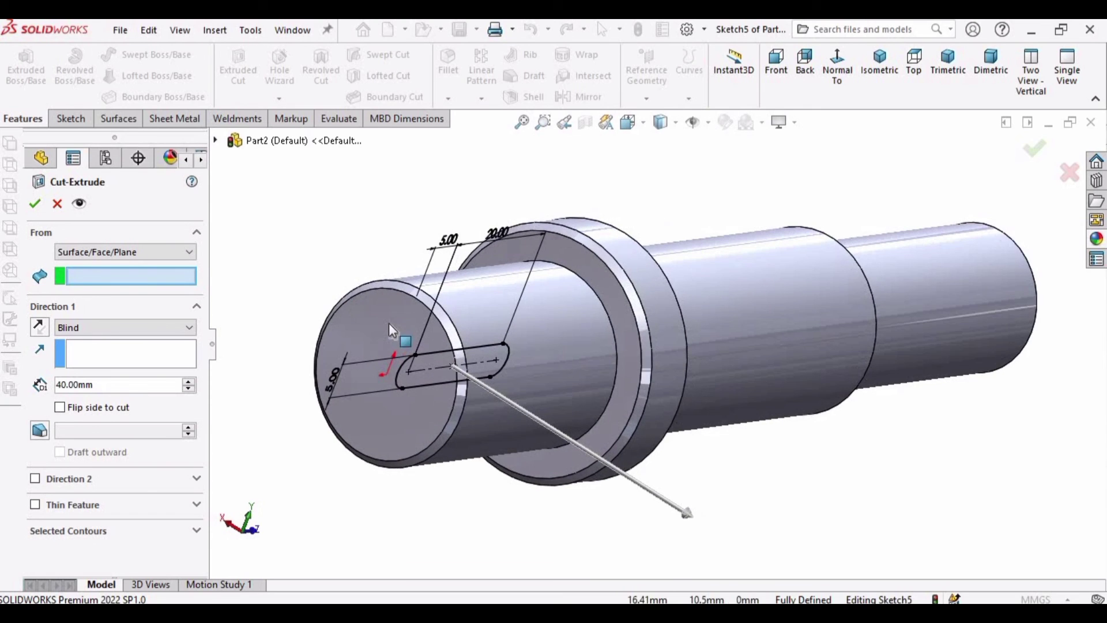
click(493, 302)
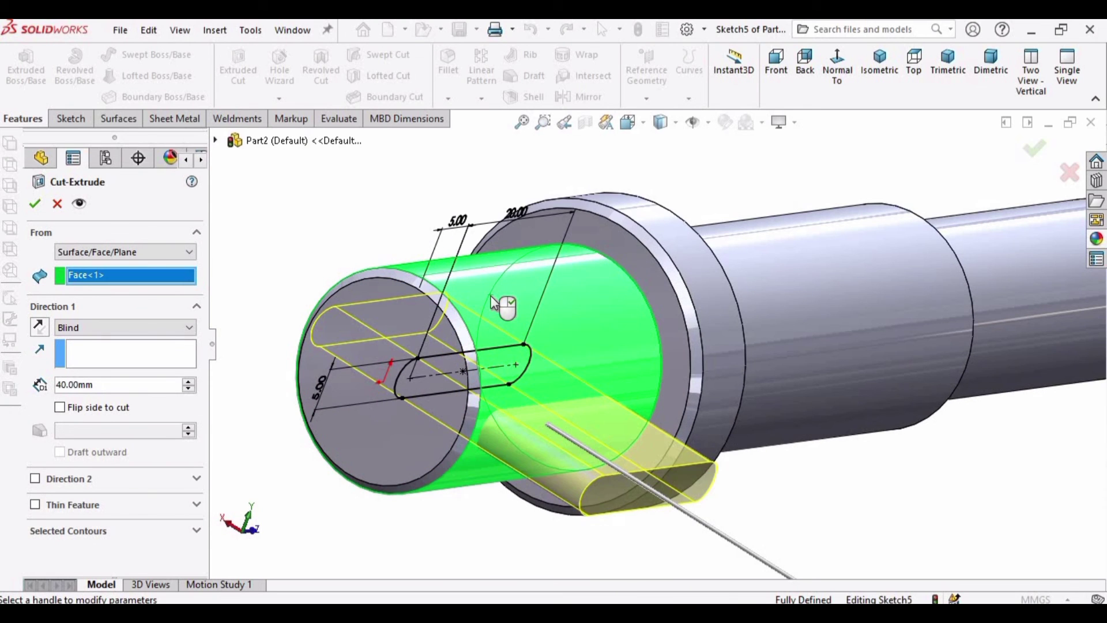
scroll(356, 369, up, 2)
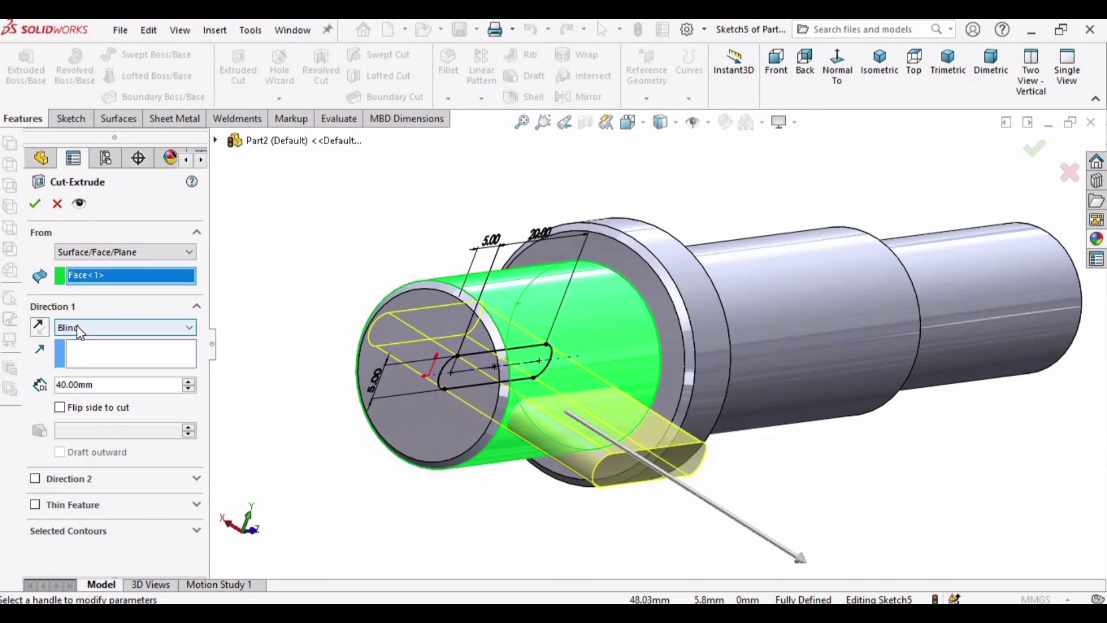
click(108, 386)
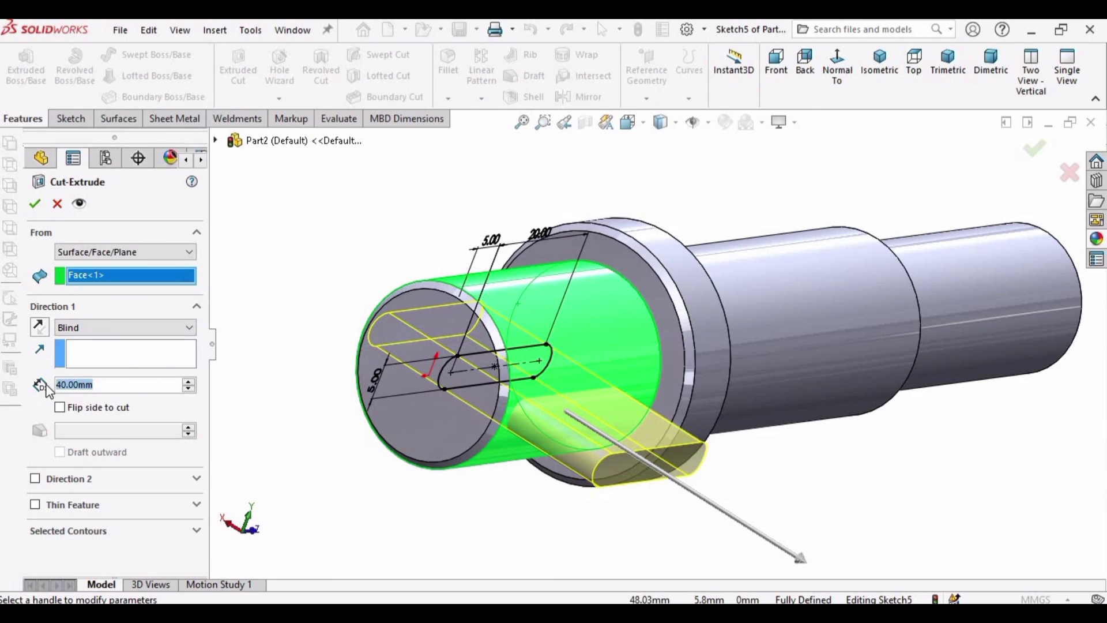
text(5)
key(Return)
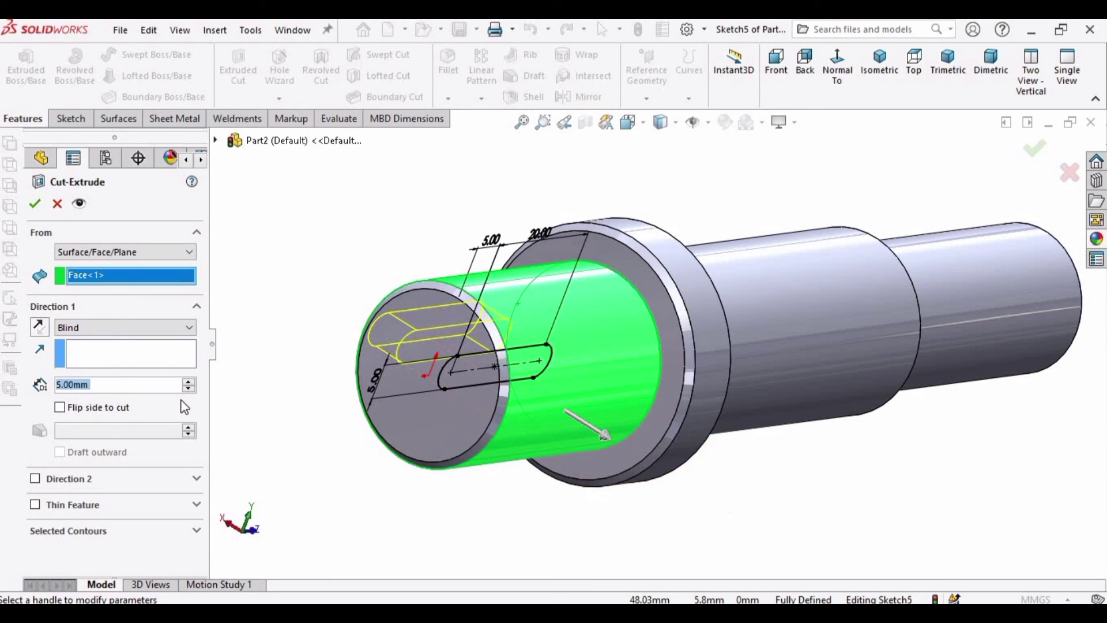
Step: Reverse the cut direction into the shaft to finish the keyway
middle_drag(480, 395, 500, 390)
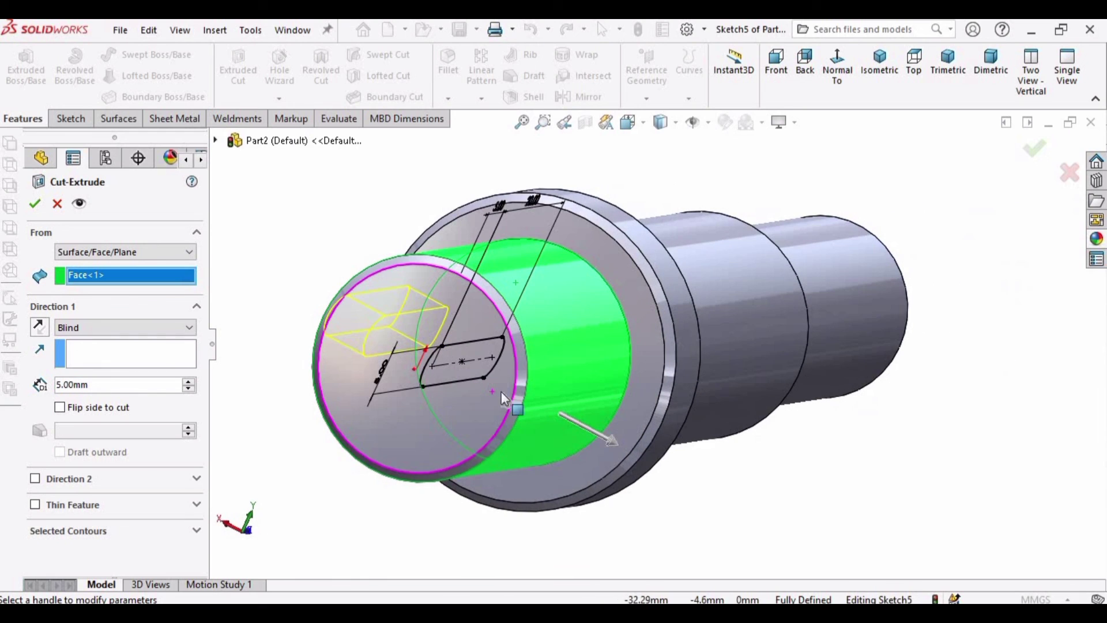
mouse_move(379, 312)
middle_down()
mouse_move(396, 314)
mouse_move(386, 314)
middle_up()
click(41, 326)
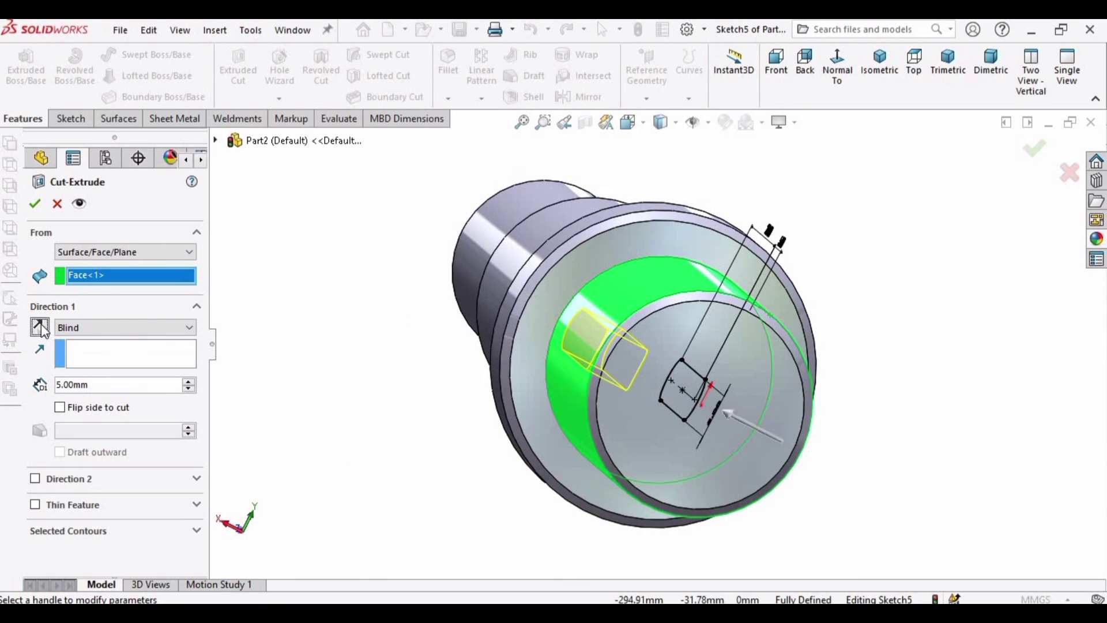
mouse_move(563, 323)
middle_down()
mouse_move(556, 316)
mouse_move(607, 314)
mouse_move(653, 180)
mouse_move(616, 279)
middle_up()
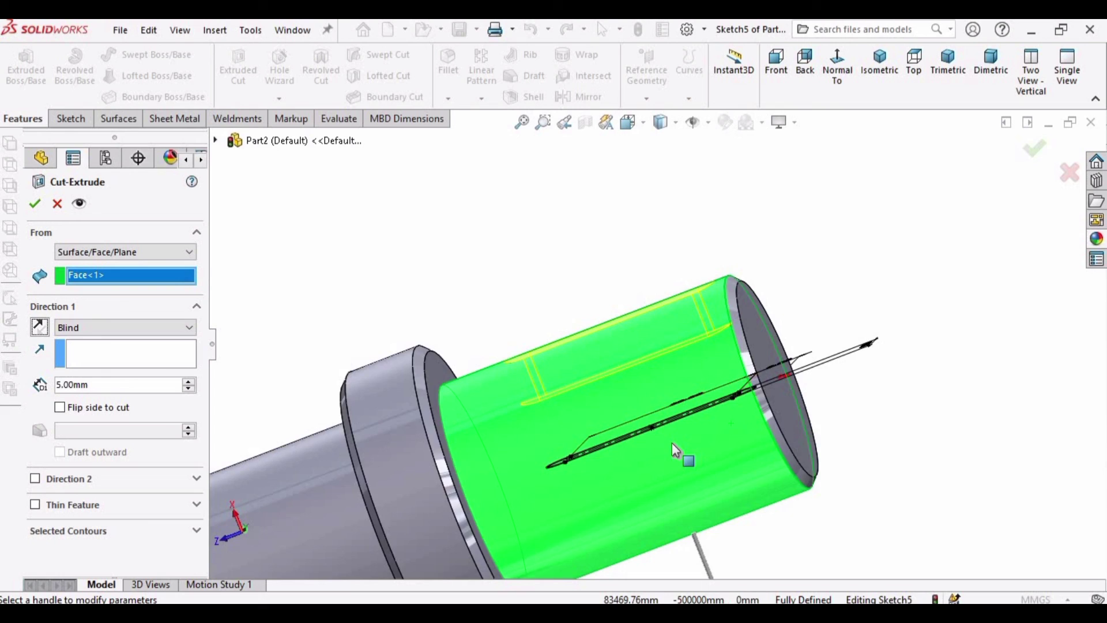
scroll(675, 449, up, 3)
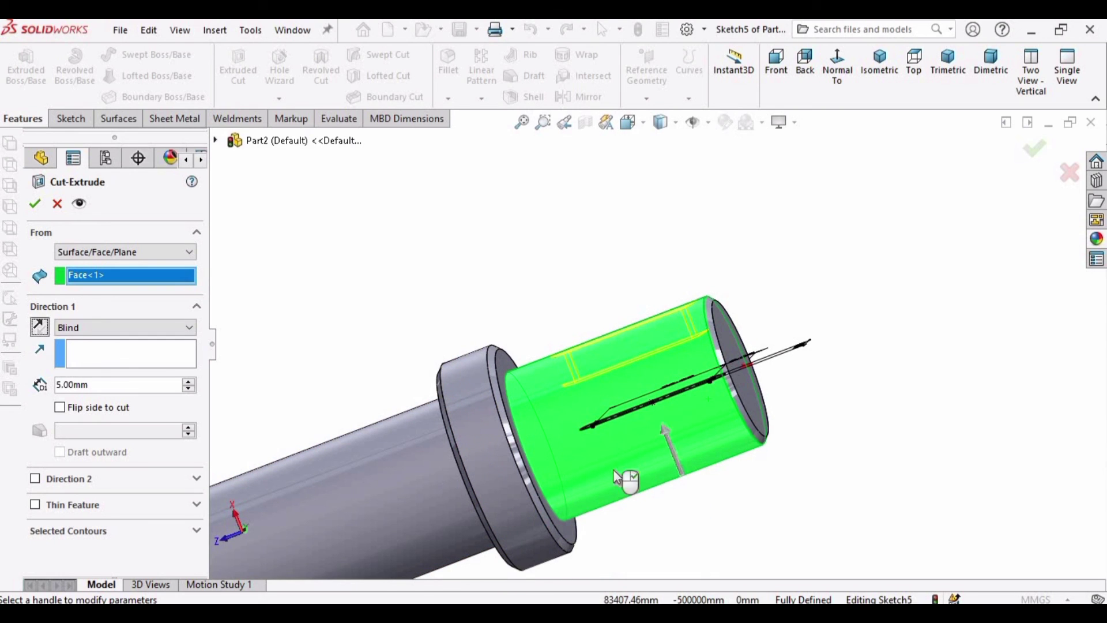
click(664, 433)
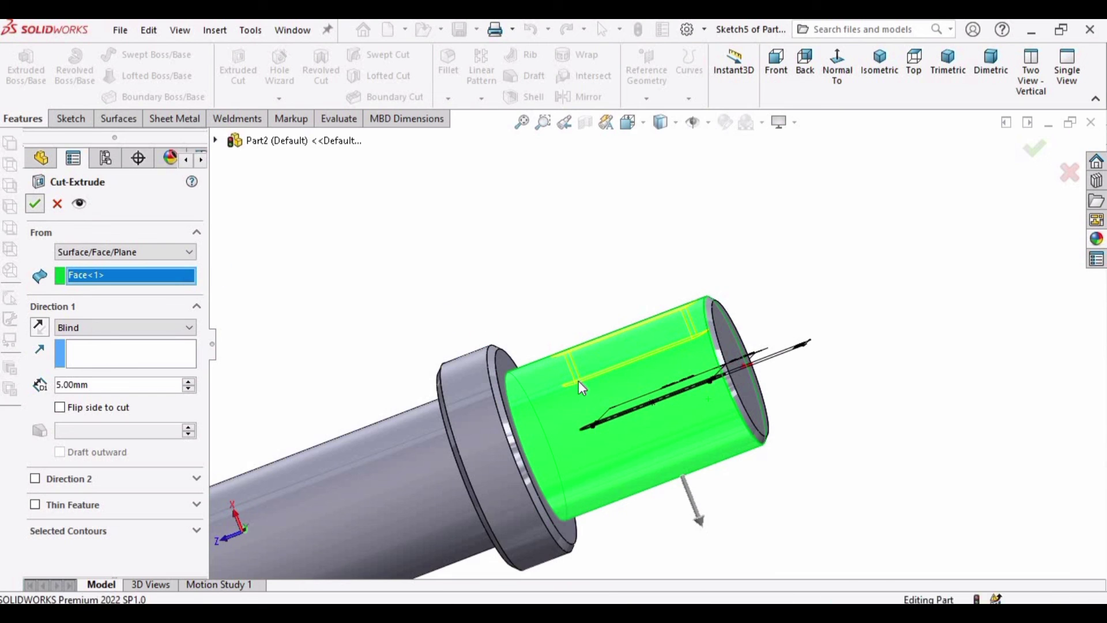
Step: Inspect the finished keyway and bring up the Appearances library
middle_drag(676, 412, 658, 437)
scroll(578, 447, up, 5)
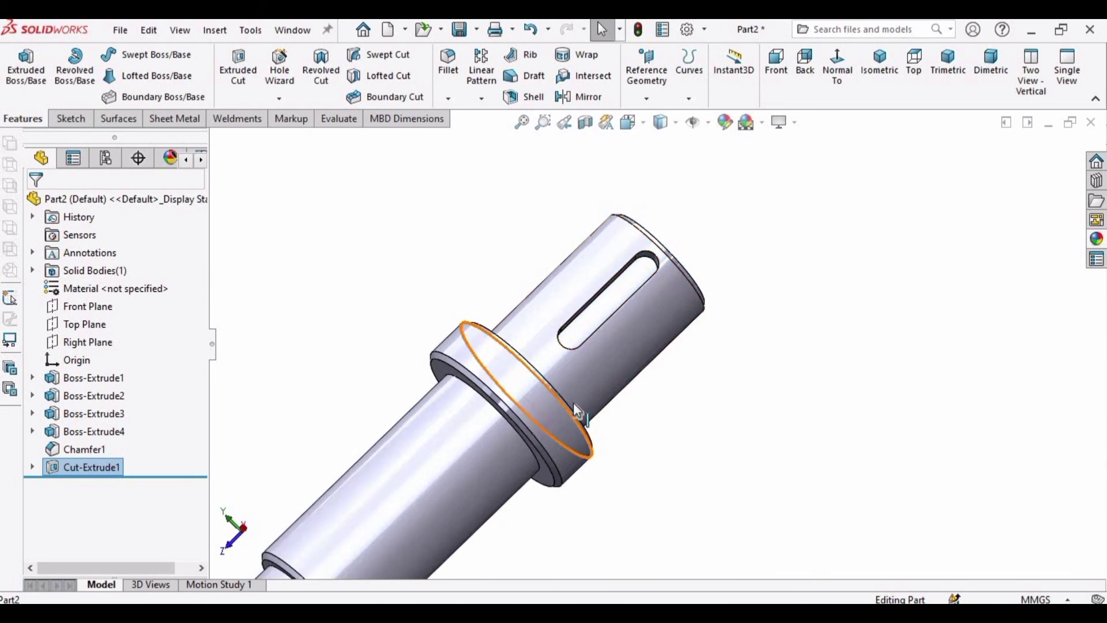
middle_drag(578, 448, 558, 459)
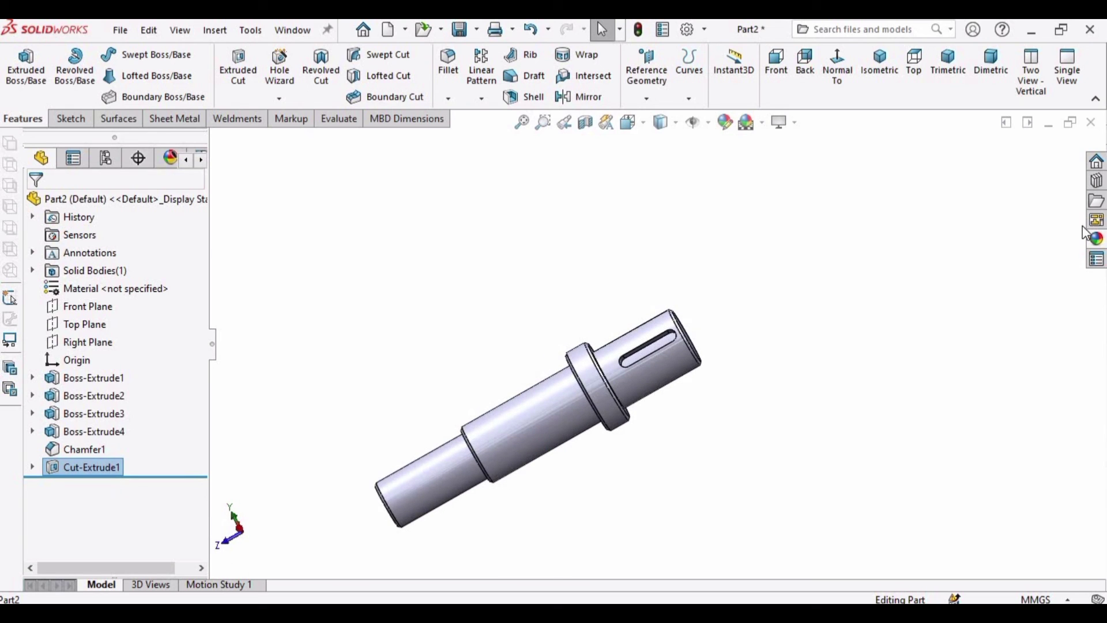
click(1095, 239)
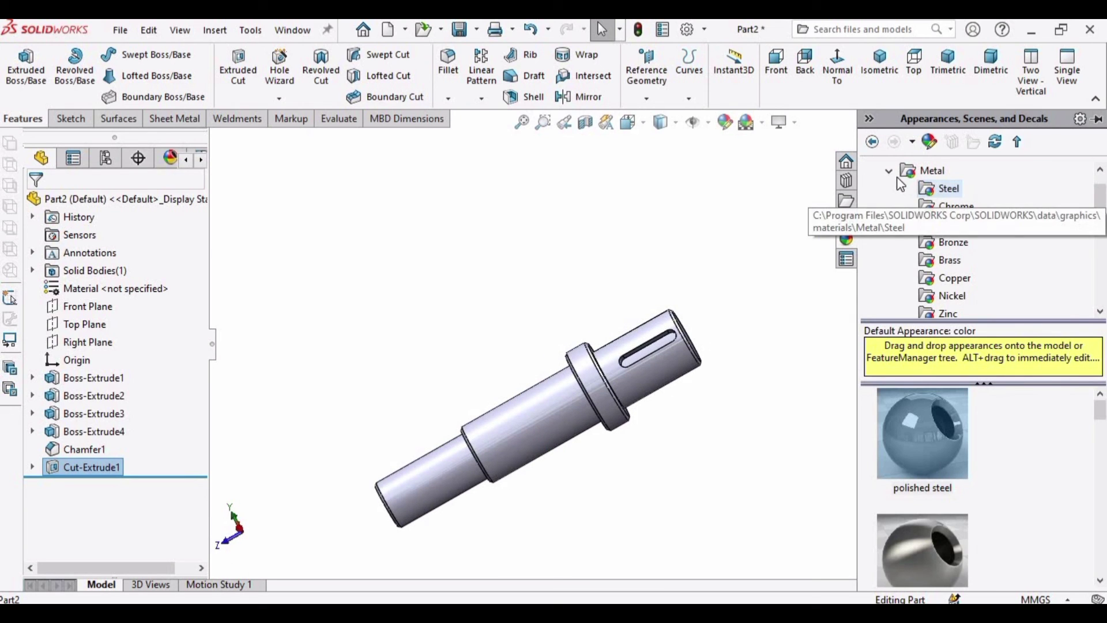
Step: Apply polished steel from Metal > Steel to the entire shaft part
double_click(940, 433)
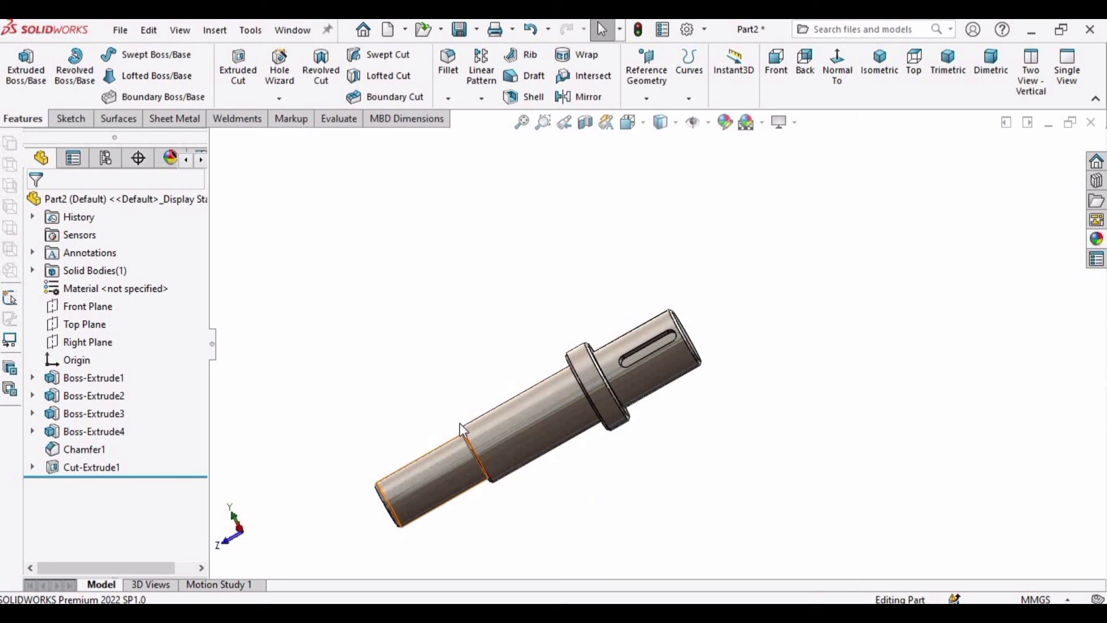